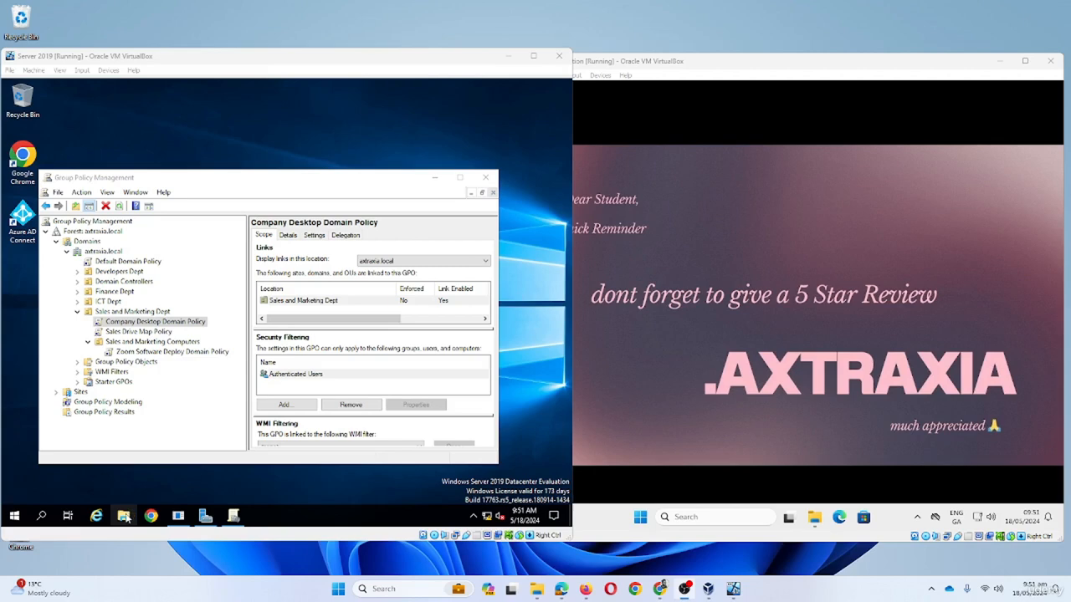
- Open Local Disk (C:) in File Explorer and create a new folder, named with a typo
{"action": "left_click", "coordinate": [126, 515]}
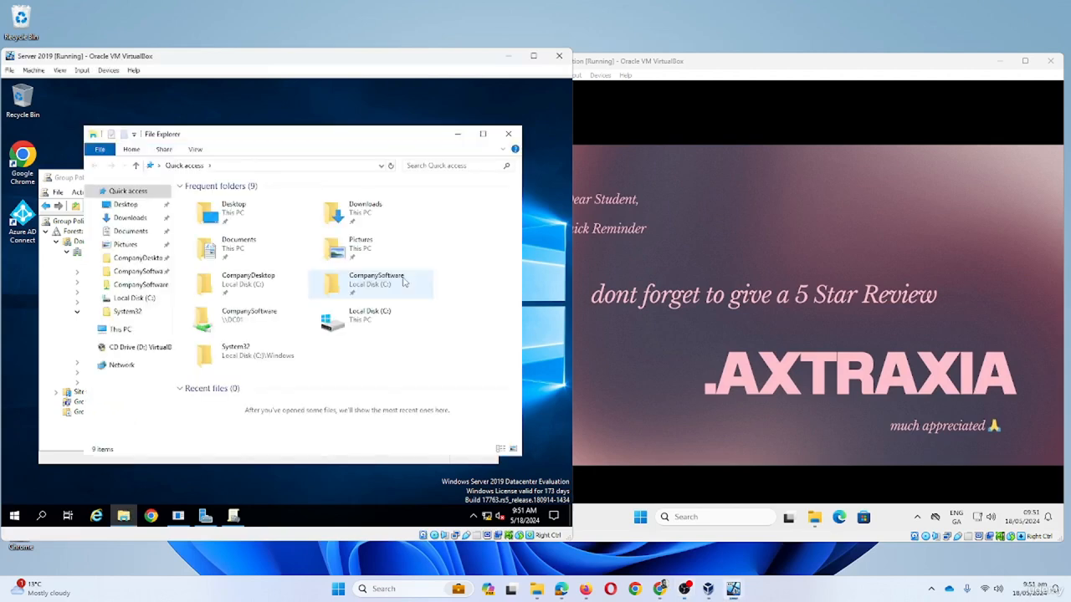
{"action": "left_click", "coordinate": [120, 329]}
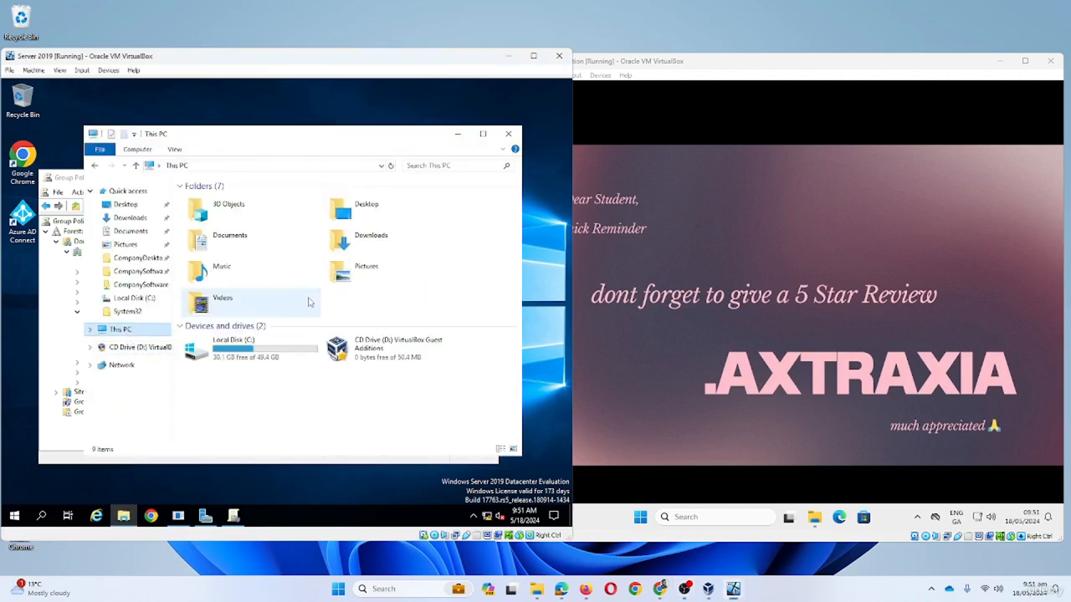
{"action": "double_click", "coordinate": [263, 353]}
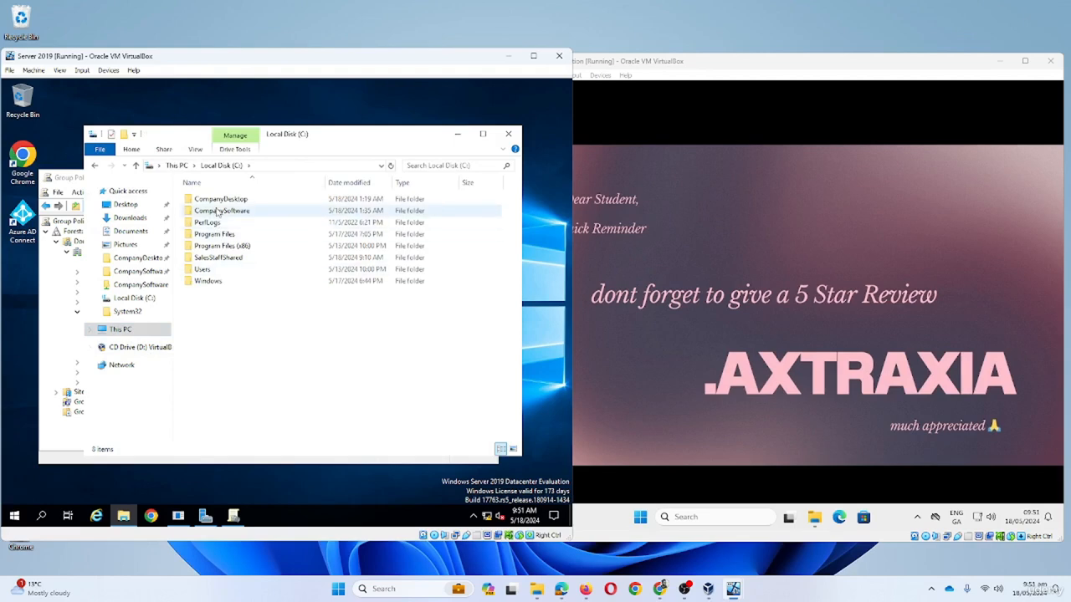
{"action": "right_click", "coordinate": [247, 314]}
{"action": "mouse_move", "coordinate": [274, 324]}
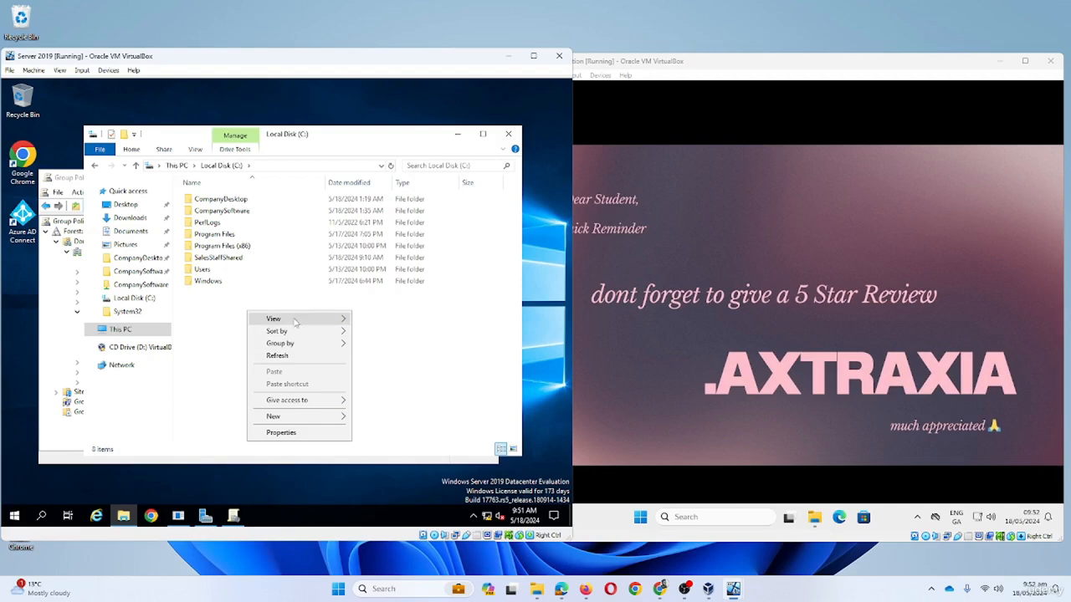
{"action": "mouse_move", "coordinate": [338, 418]}
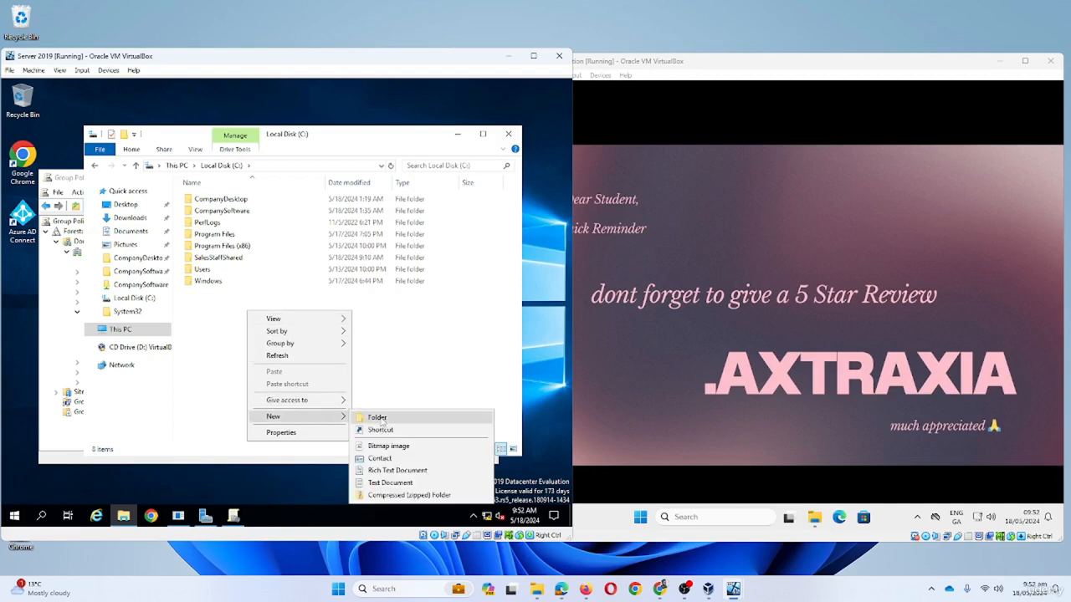
{"action": "left_click", "coordinate": [382, 421]}
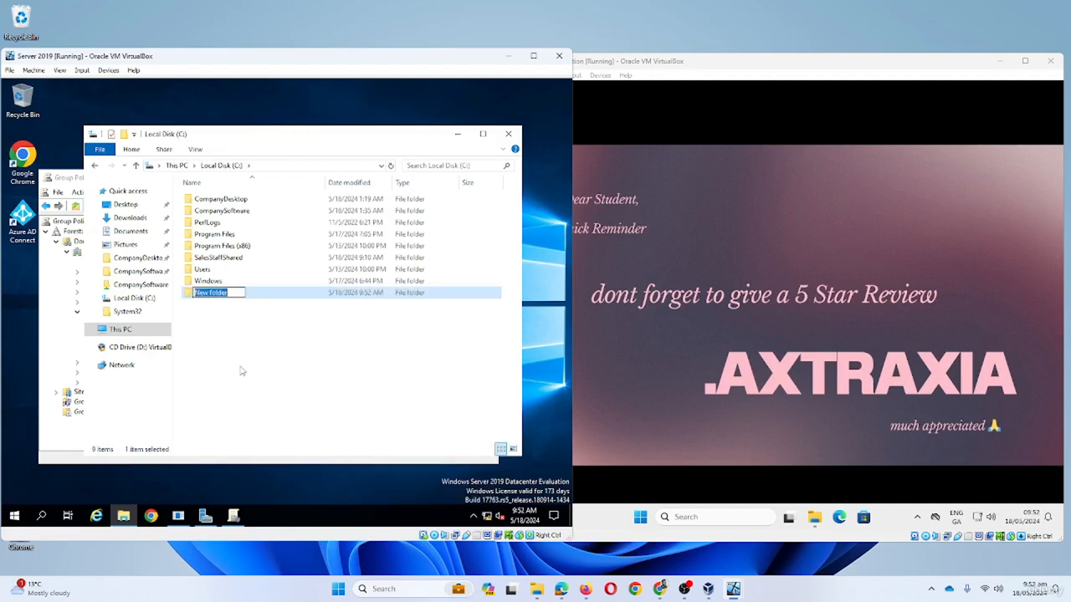
{"action": "type", "text": "SalesmangerS"}
{"action": "key", "text": "BackSpace"}
{"action": "type", "text": "Di"}
{"action": "type", "text": "ive"}
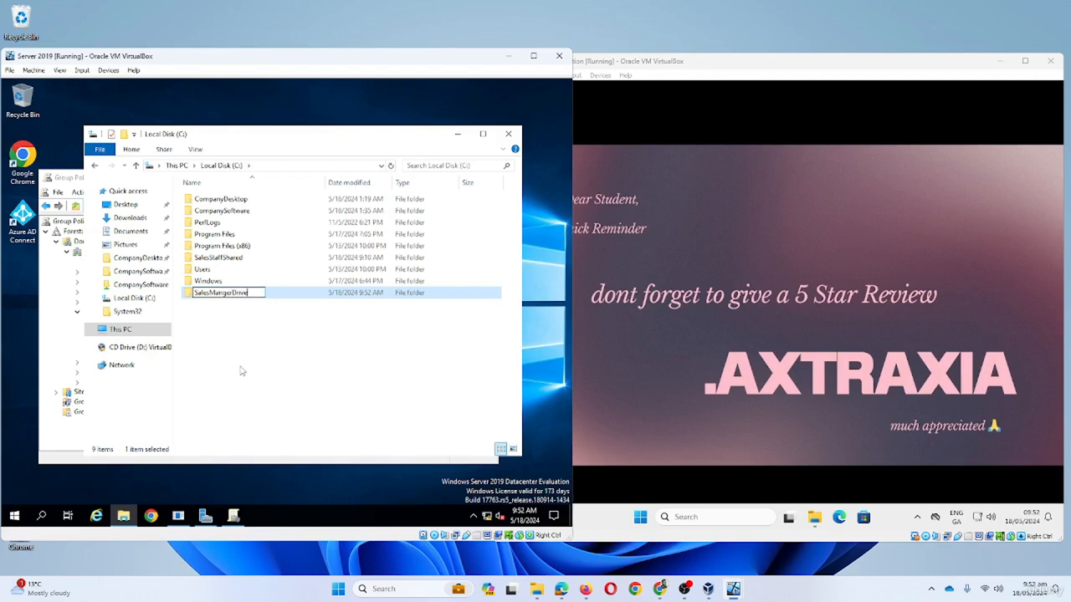
{"action": "key", "text": "Return"}
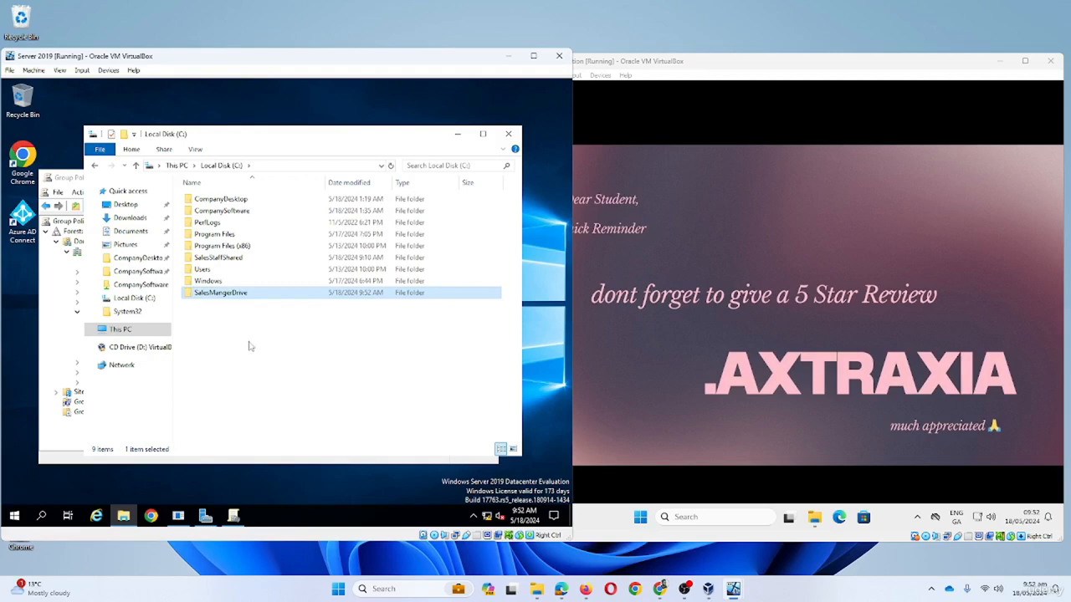
- Rename the misspelled folder to SalesManagerDrive
{"action": "right_click", "coordinate": [227, 293]}
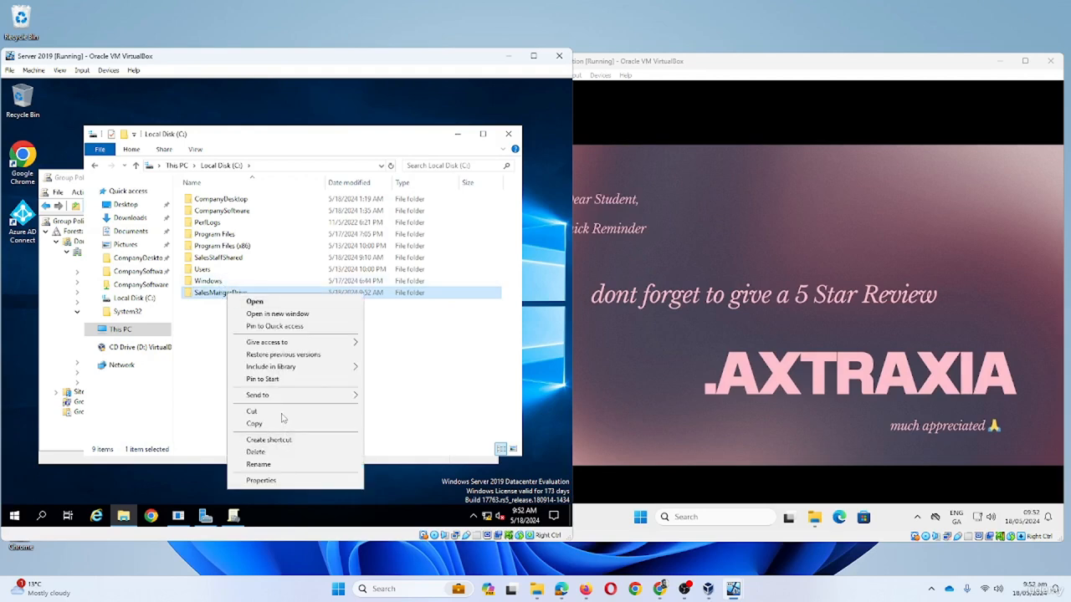
{"action": "left_click", "coordinate": [267, 464]}
{"action": "left_click", "coordinate": [221, 292]}
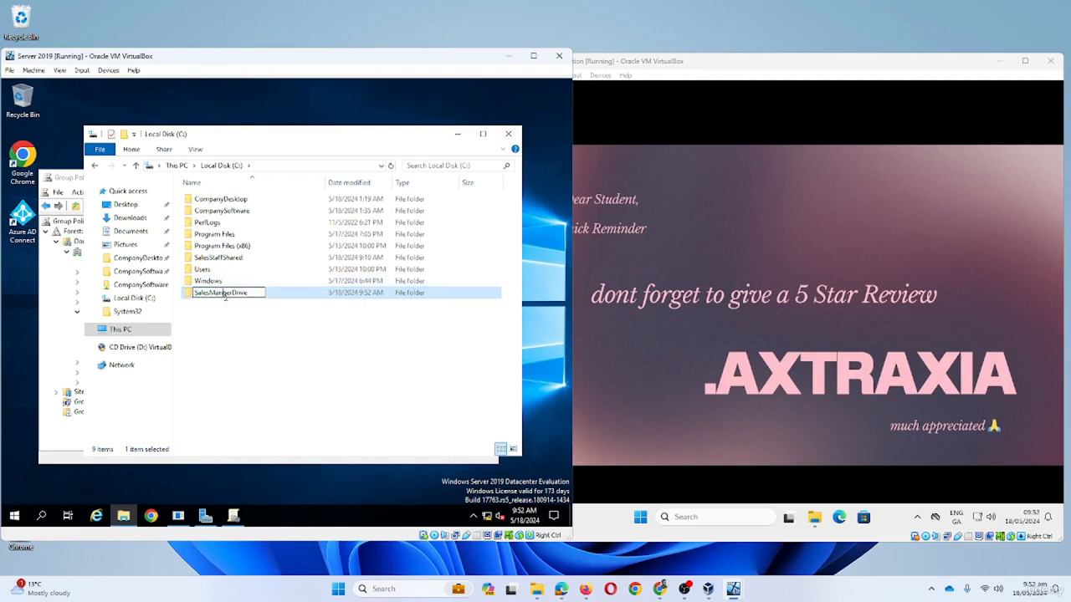
{"action": "type", "text": "a"}
{"action": "key", "text": "Return"}
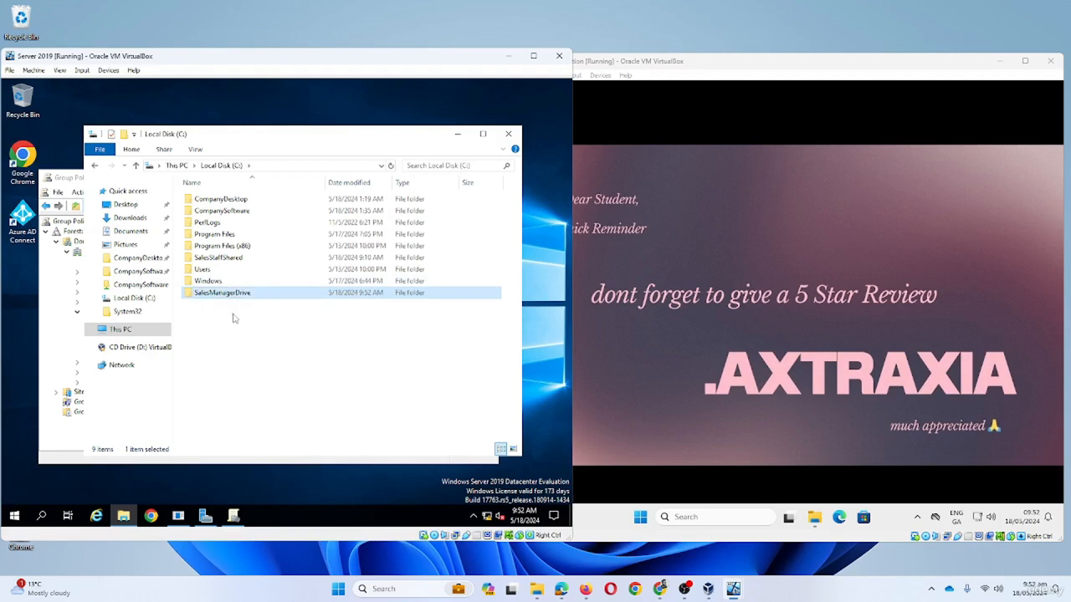
{"action": "right_click", "coordinate": [234, 303]}
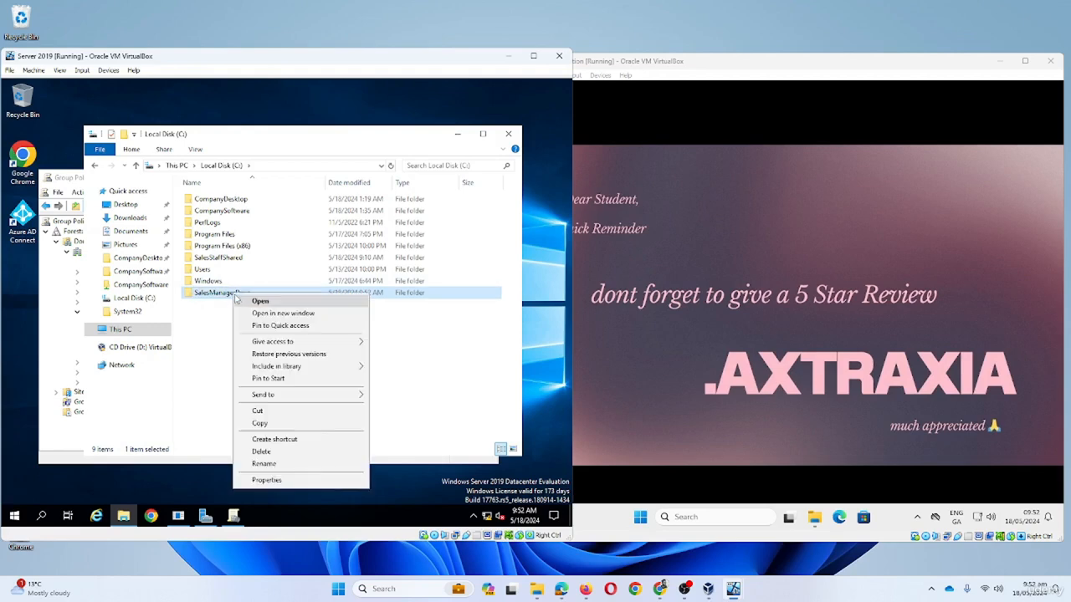
- Enable Advanced Sharing on SalesManagerDrive and note its network path \\DC01\SalesManagerDrive
{"action": "left_click", "coordinate": [289, 485]}
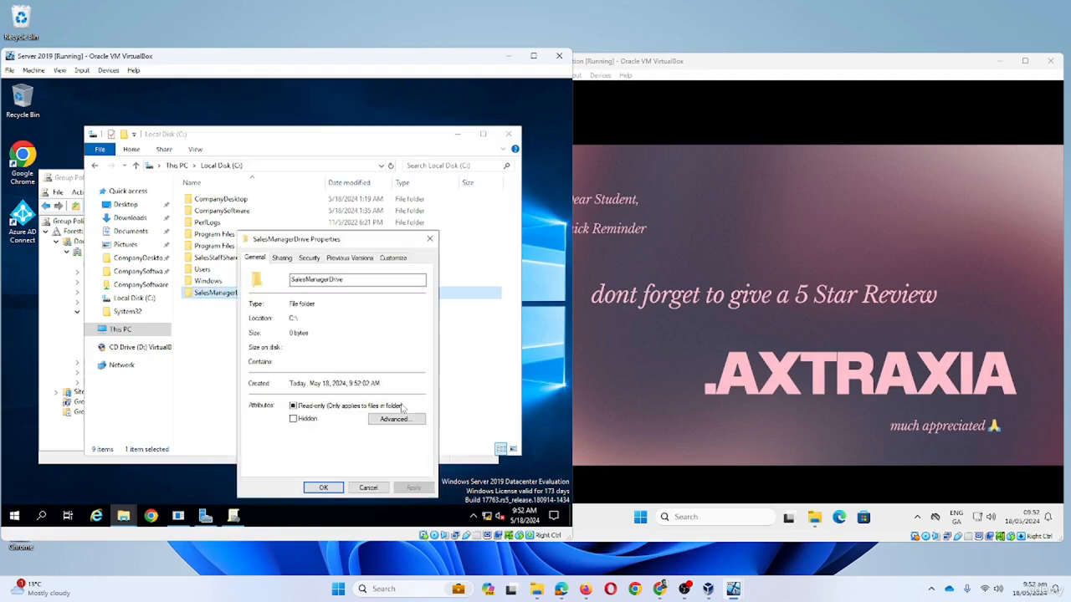
{"action": "left_click", "coordinate": [282, 259]}
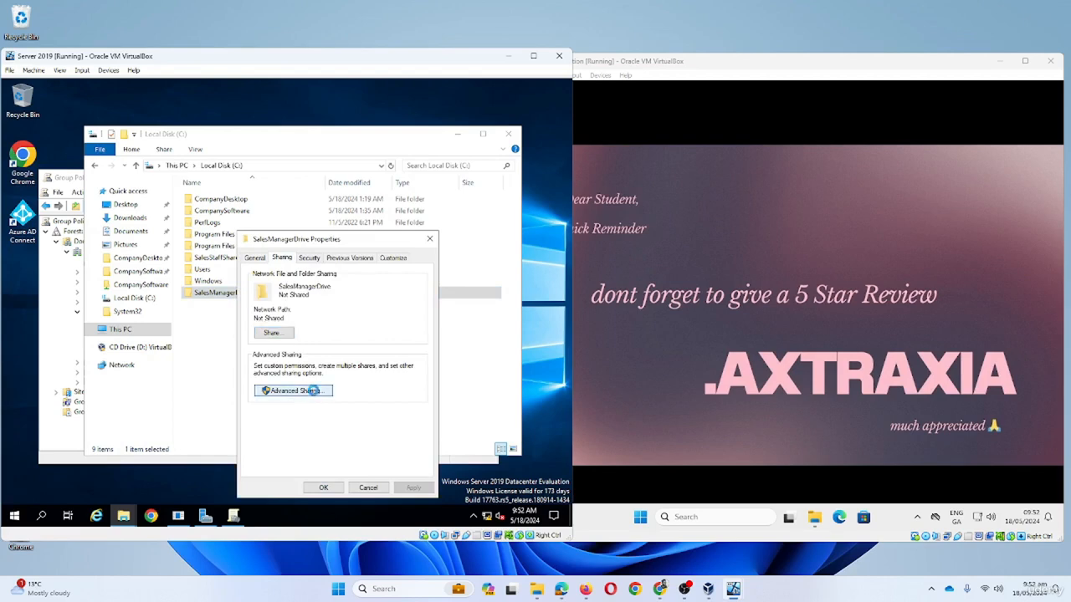
{"action": "left_click", "coordinate": [313, 391]}
{"action": "left_click", "coordinate": [254, 277]}
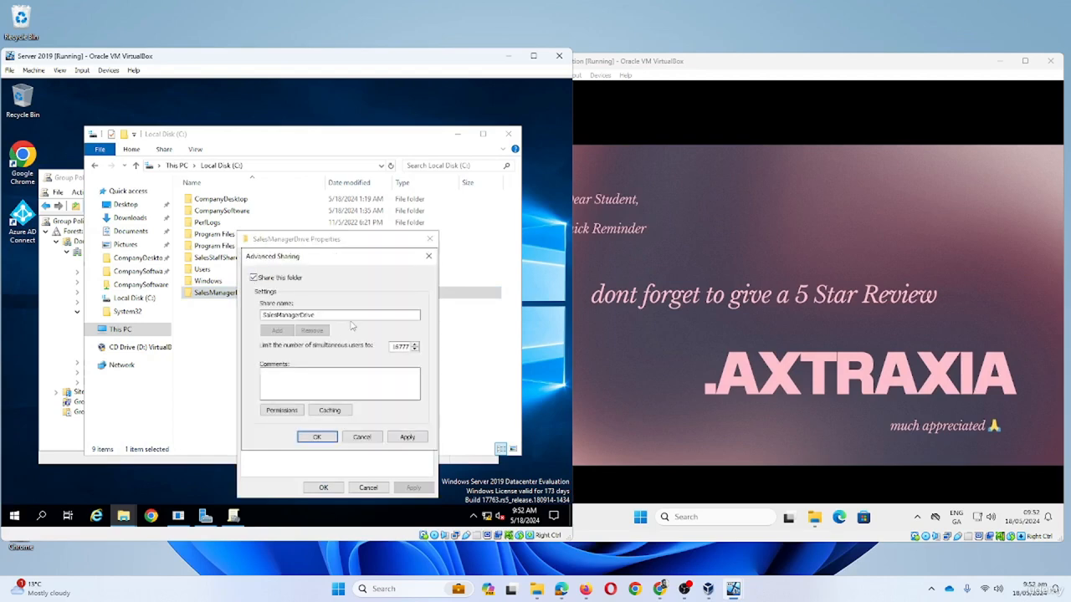
{"action": "left_click", "coordinate": [293, 412]}
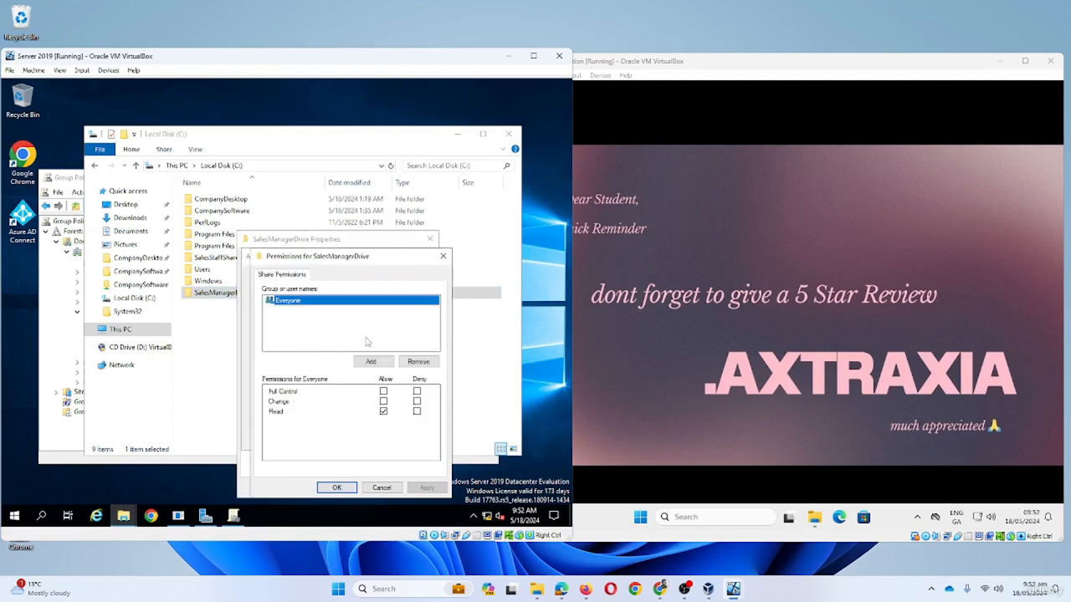
{"action": "left_click", "coordinate": [337, 488]}
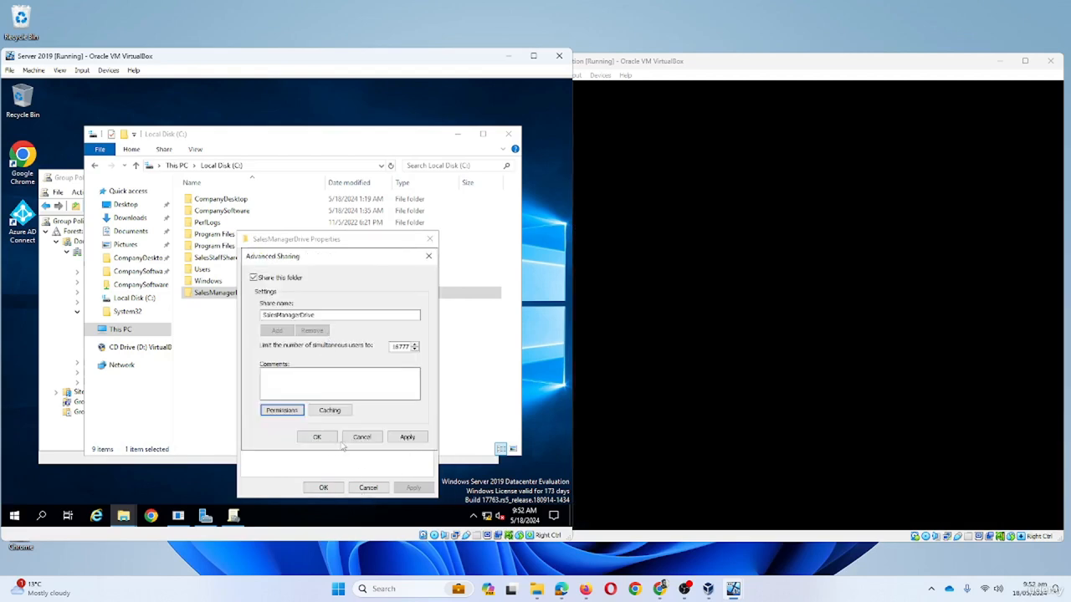
{"action": "left_click", "coordinate": [317, 436]}
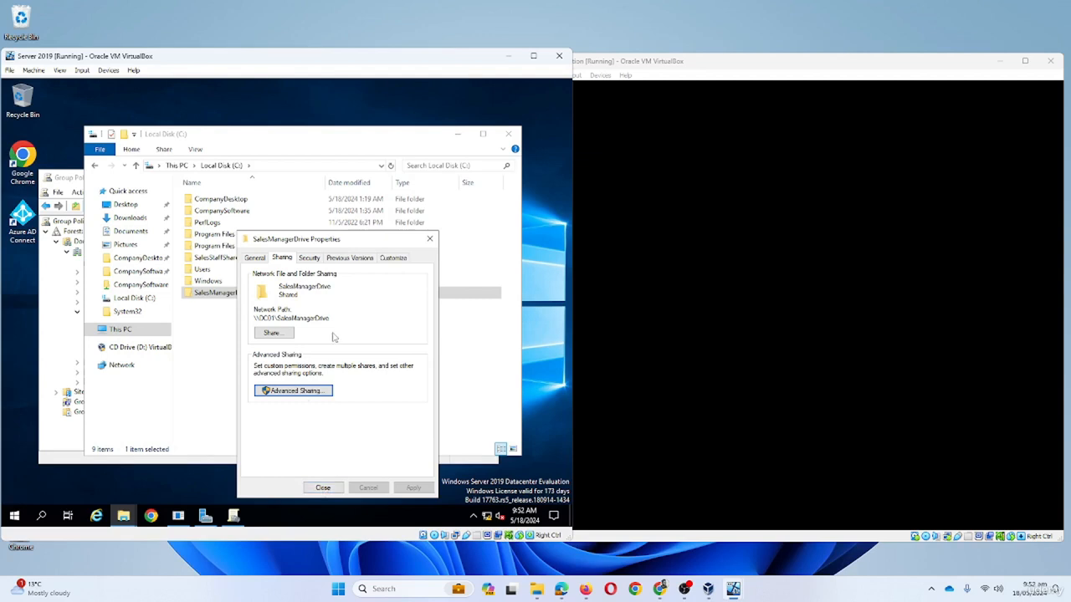
{"action": "left_click_drag", "start_coordinate": [331, 318], "coordinate": [245, 321]}
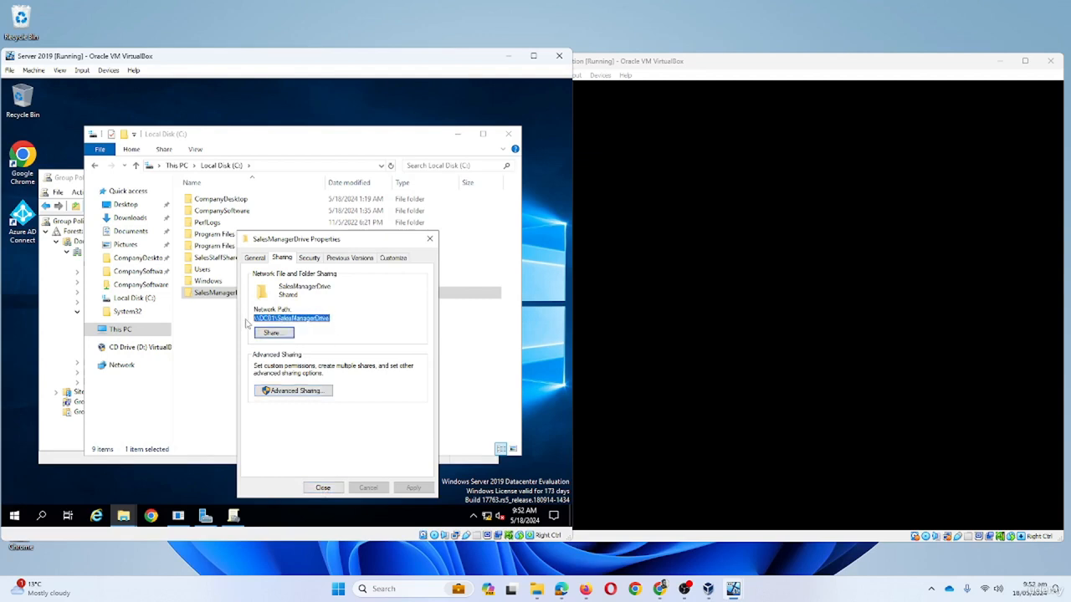
{"action": "left_click", "coordinate": [323, 489]}
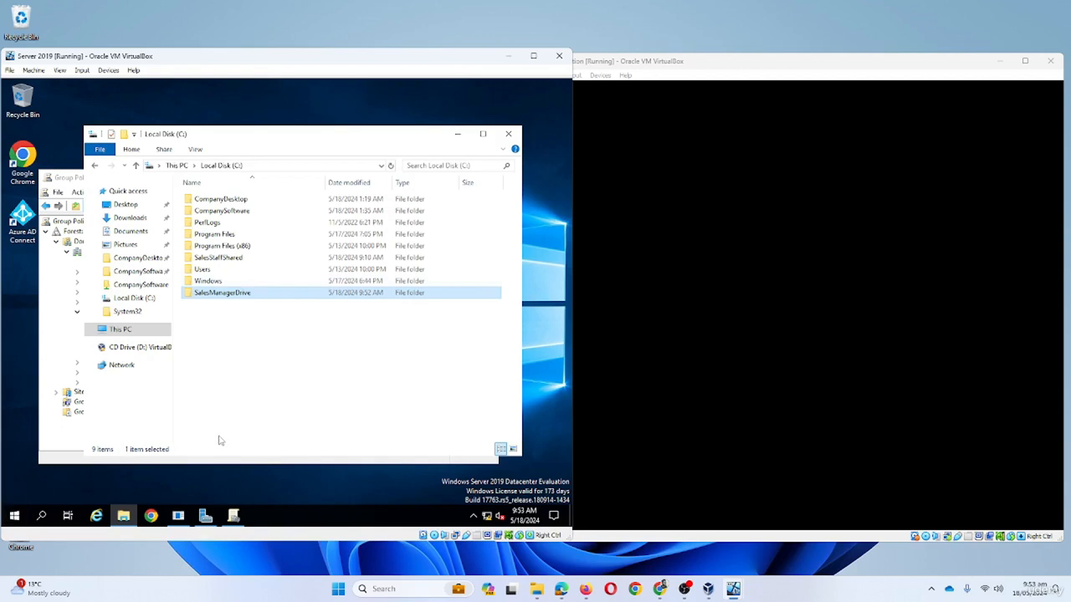
- Launch Active Directory Users and Computers from Start and select Sales and Marketing Dept
{"action": "left_click", "coordinate": [14, 515]}
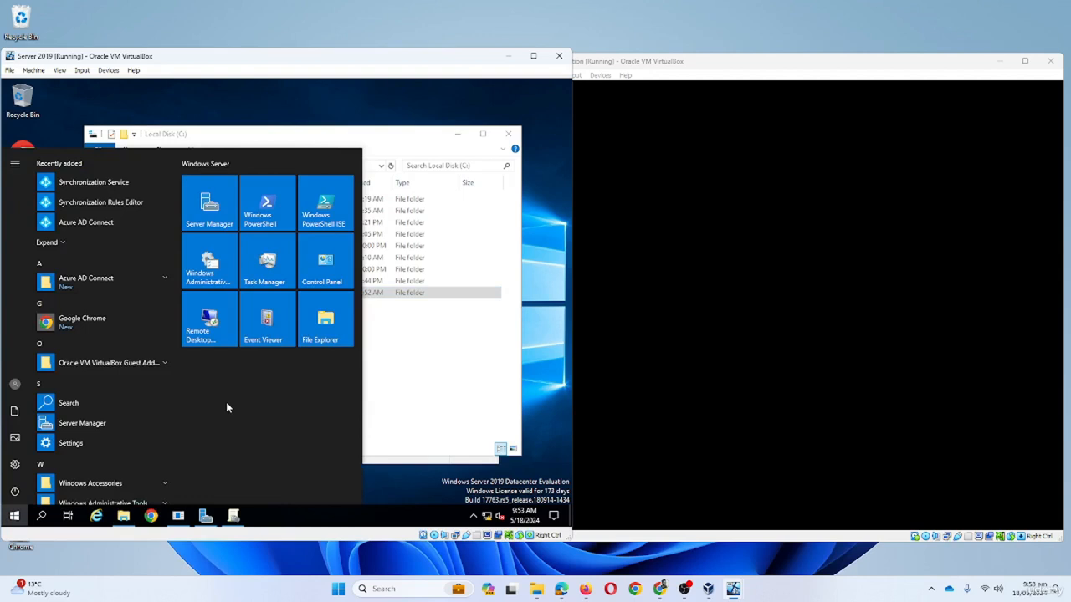
{"action": "type", "text": "act"}
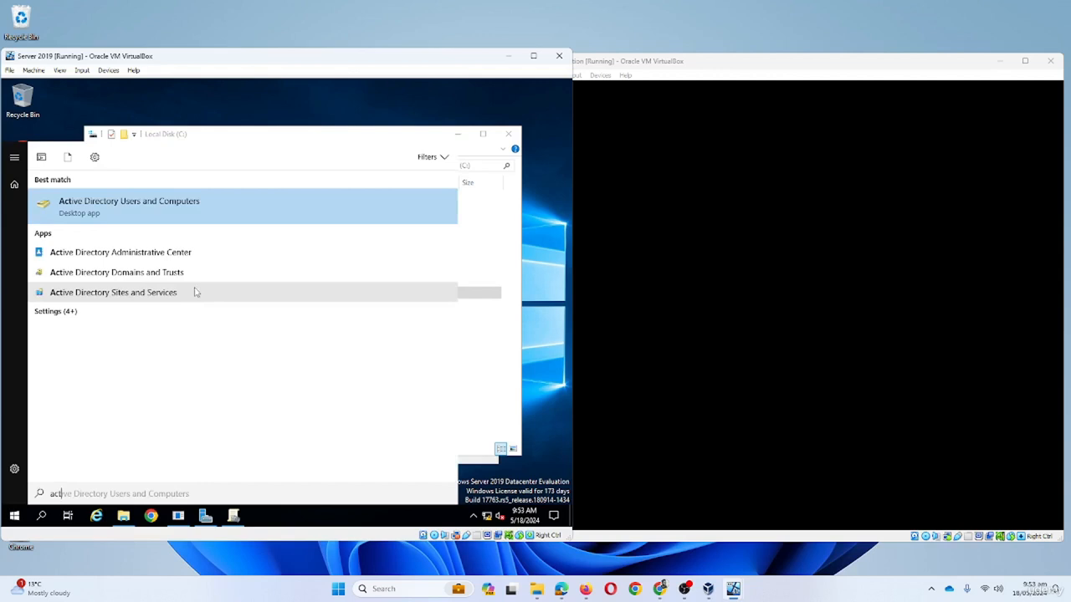
{"action": "left_click", "coordinate": [110, 210]}
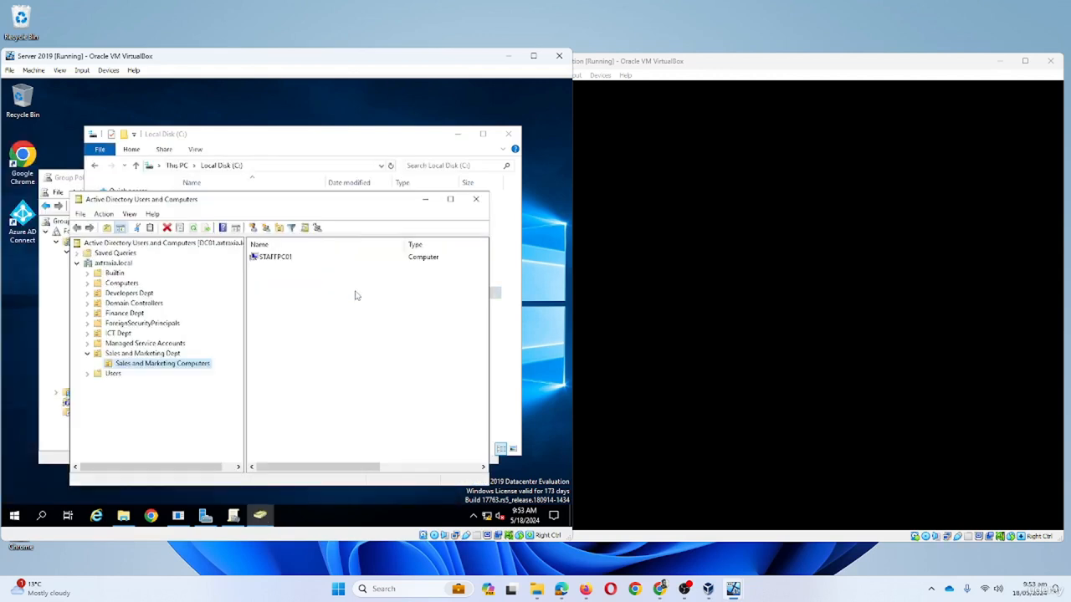
{"action": "left_click", "coordinate": [158, 354]}
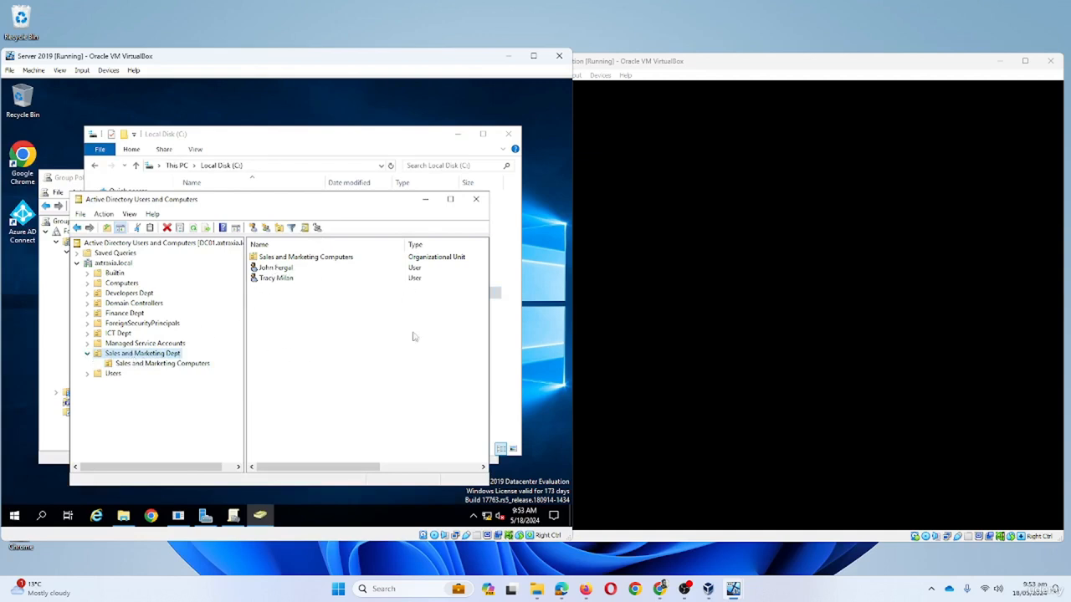
{"action": "left_click_drag", "start_coordinate": [355, 468], "coordinate": [318, 473]}
- Create a new security group named SalesManagerSC in Sales and Marketing Dept
{"action": "right_click", "coordinate": [318, 292]}
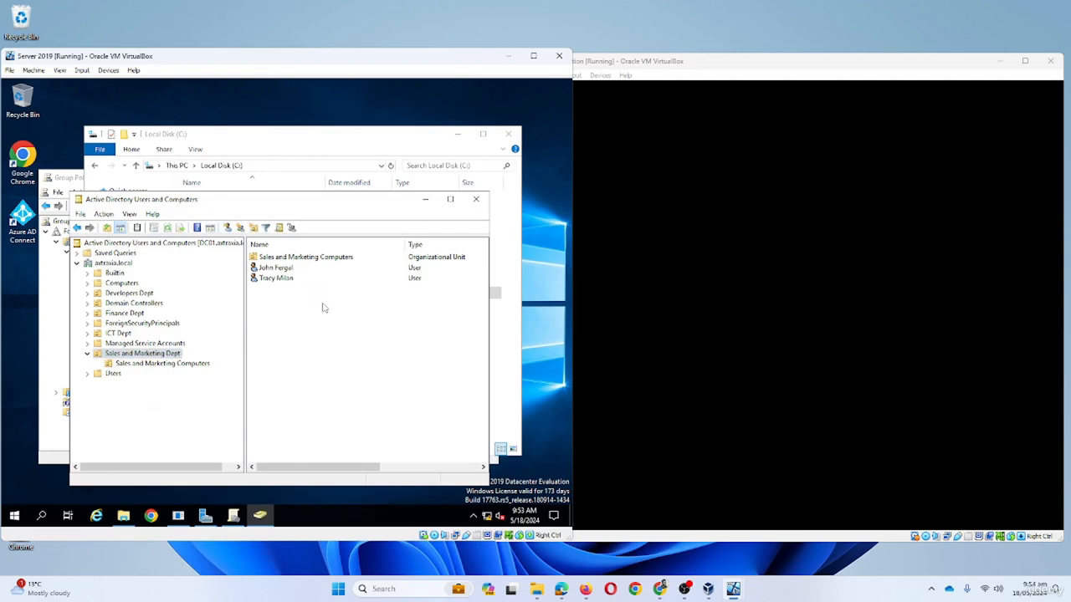
{"action": "mouse_move", "coordinate": [396, 344]}
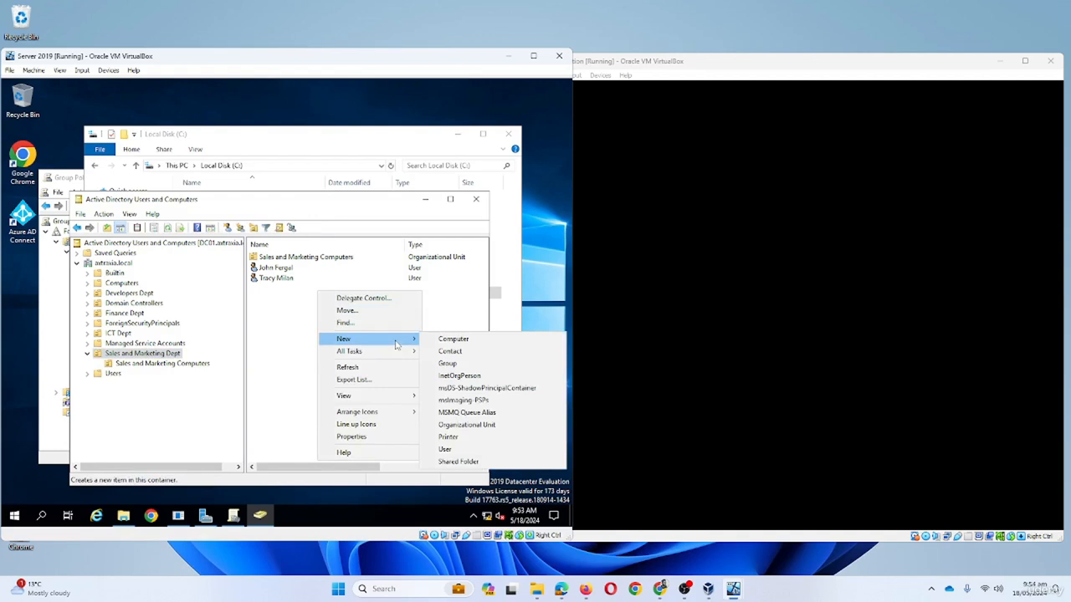
{"action": "left_click", "coordinate": [463, 364]}
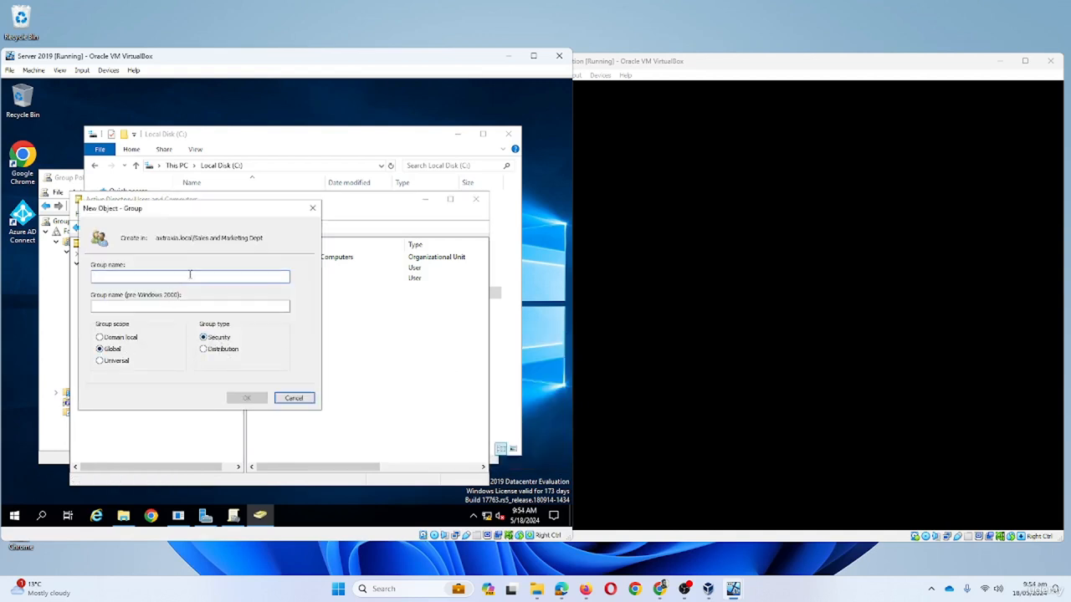
{"action": "type", "text": "Sales"}
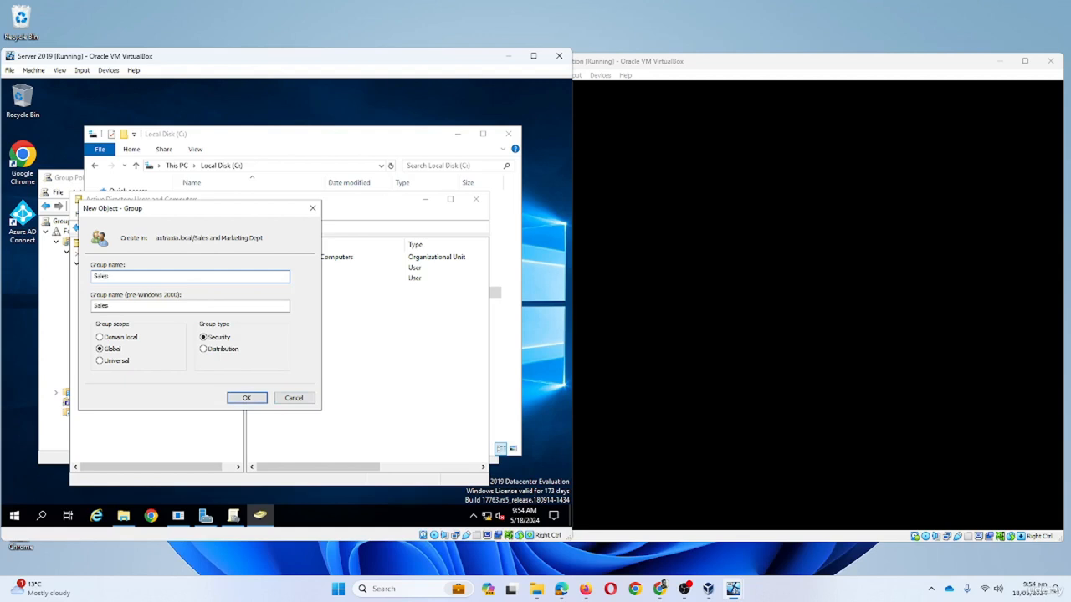
{"action": "type", "text": "ManagerSC"}
{"action": "left_click", "coordinate": [253, 398]}
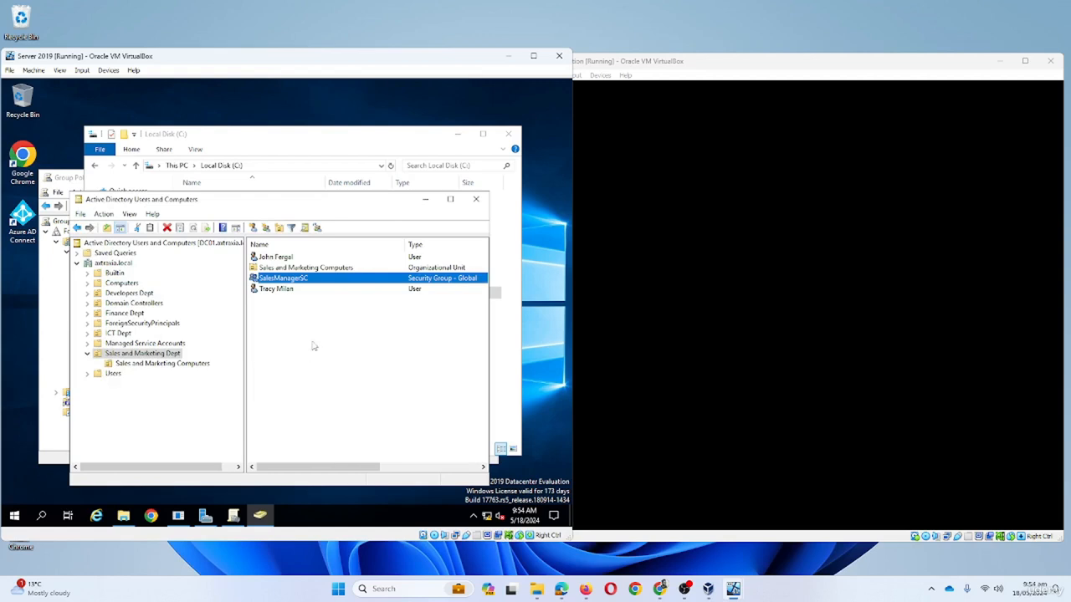
- Add the sales manager user as a member of SalesManagerSC and apply
{"action": "double_click", "coordinate": [281, 284]}
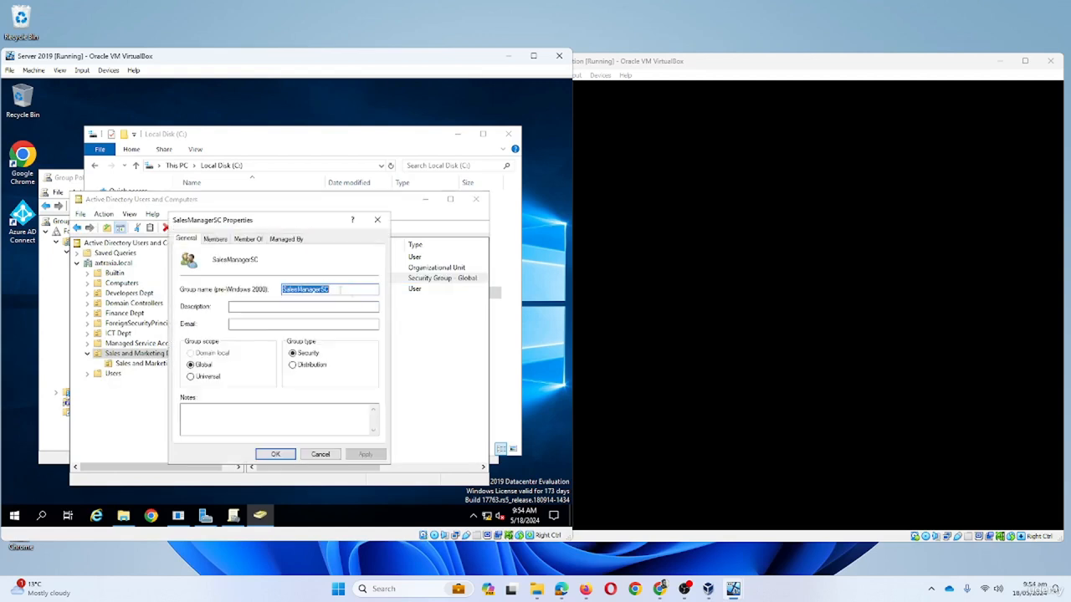
{"action": "left_click", "coordinate": [215, 240]}
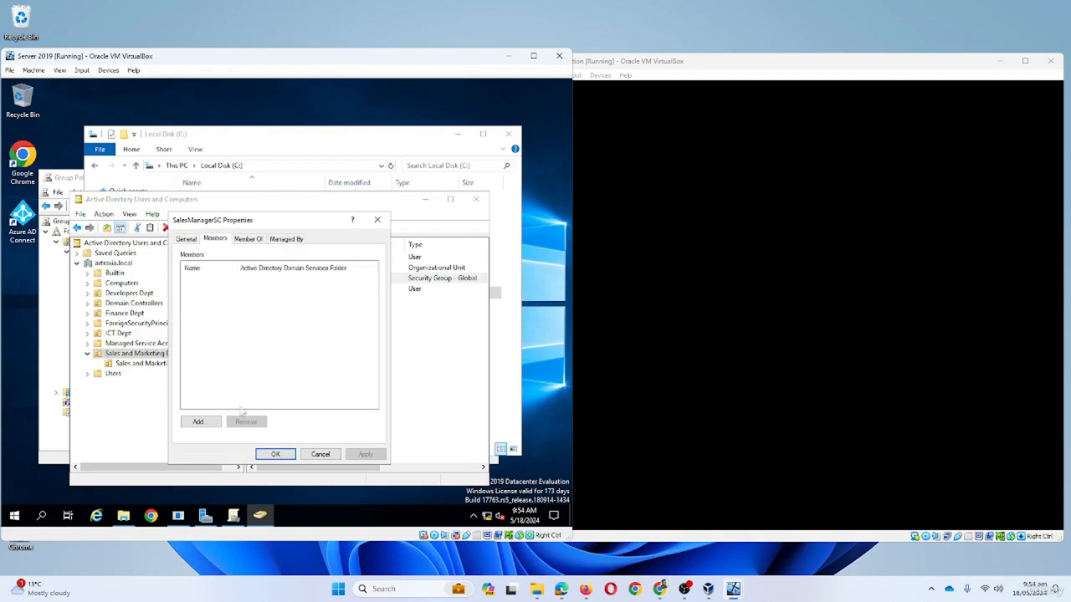
{"action": "left_click", "coordinate": [211, 423]}
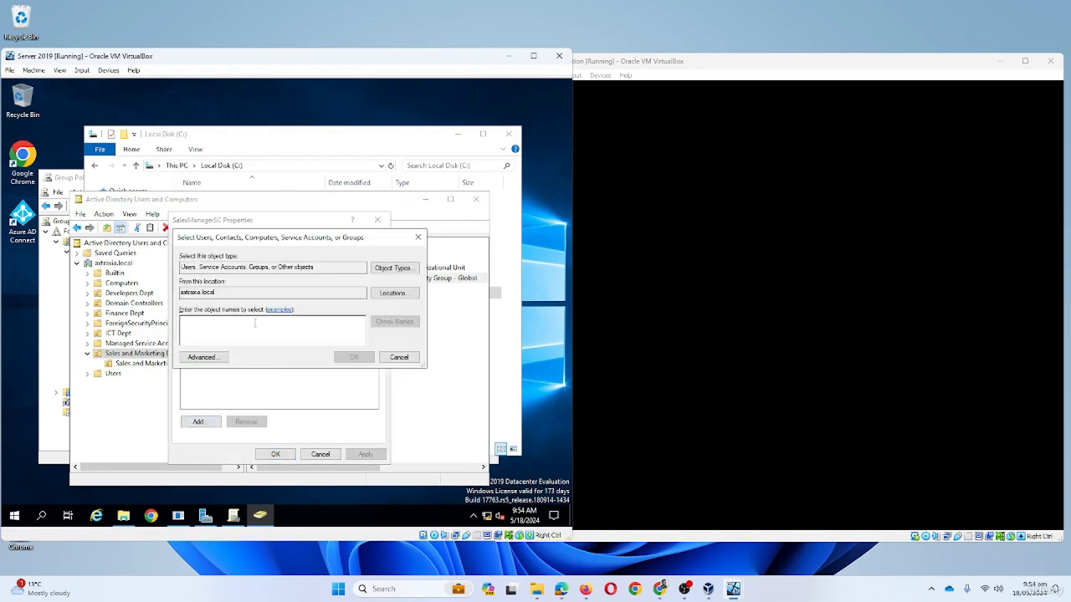
{"action": "type", "text": "ph"}
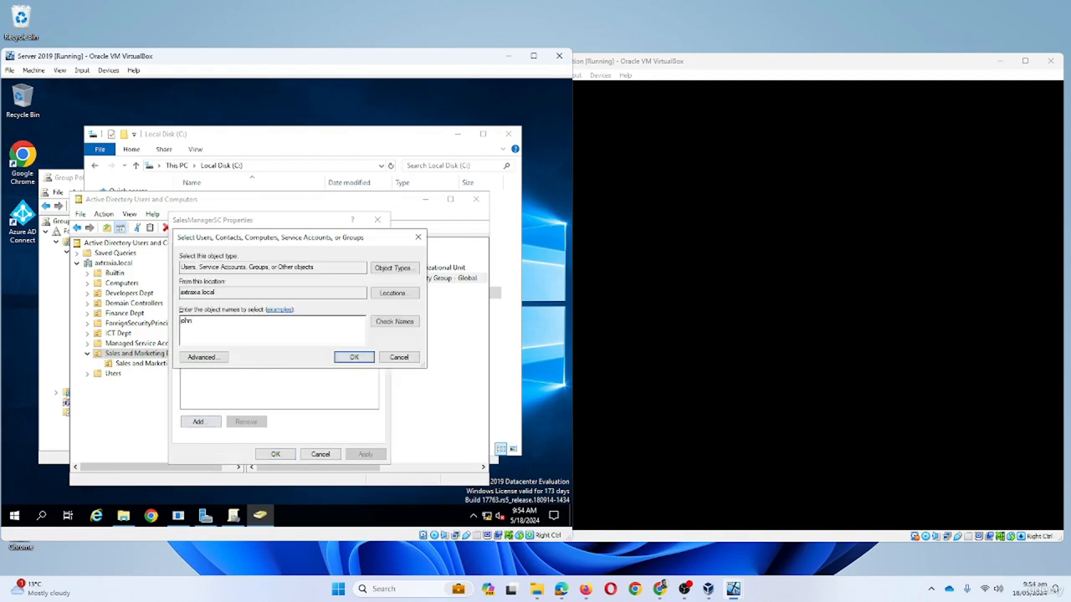
{"action": "type", "text": " fer"}
{"action": "left_click", "coordinate": [400, 327]}
{"action": "left_click", "coordinate": [360, 361]}
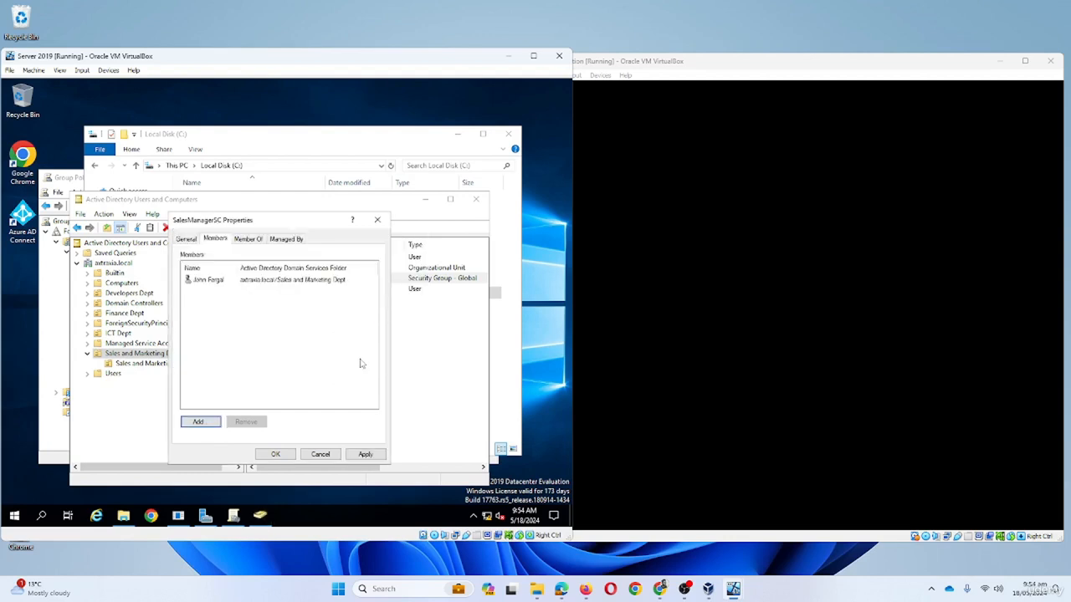
{"action": "left_click", "coordinate": [364, 456]}
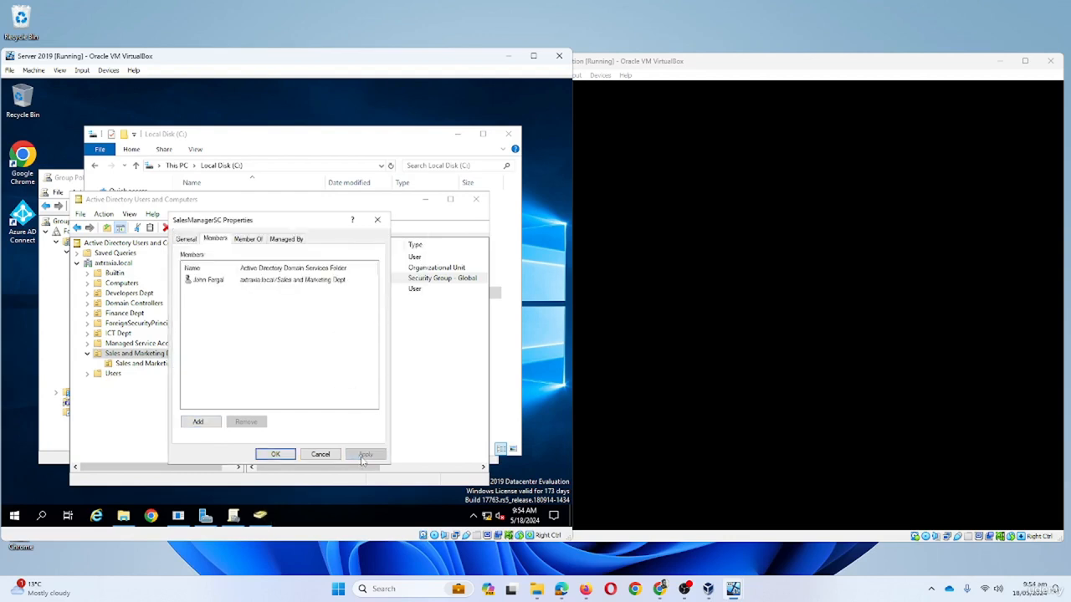
- Close the group properties, cancel the export, and close Active Directory and File Explorer
{"action": "left_click", "coordinate": [275, 454]}
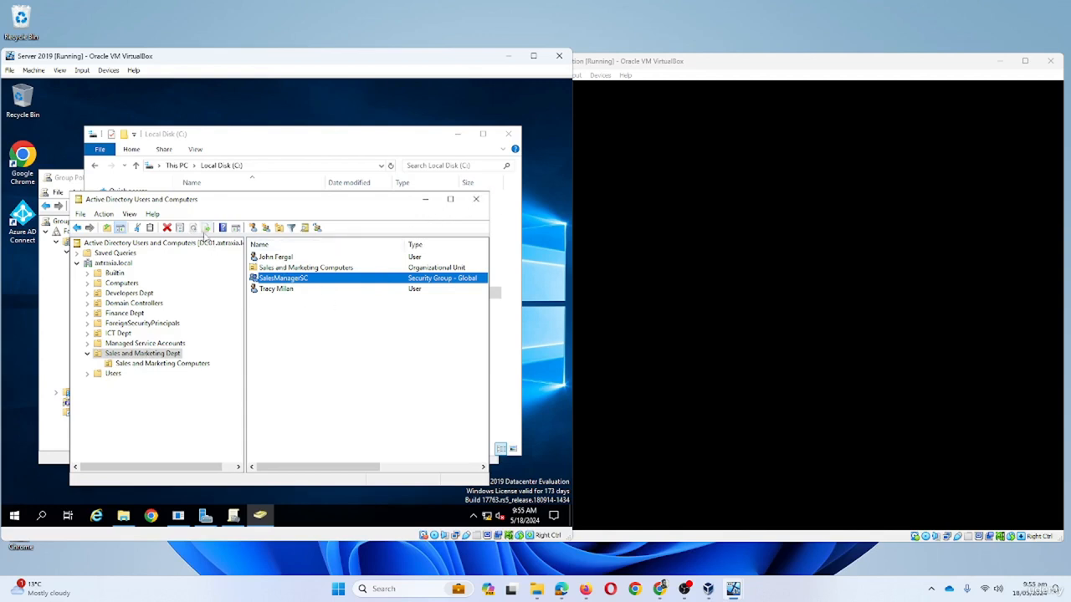
{"action": "left_click", "coordinate": [206, 229]}
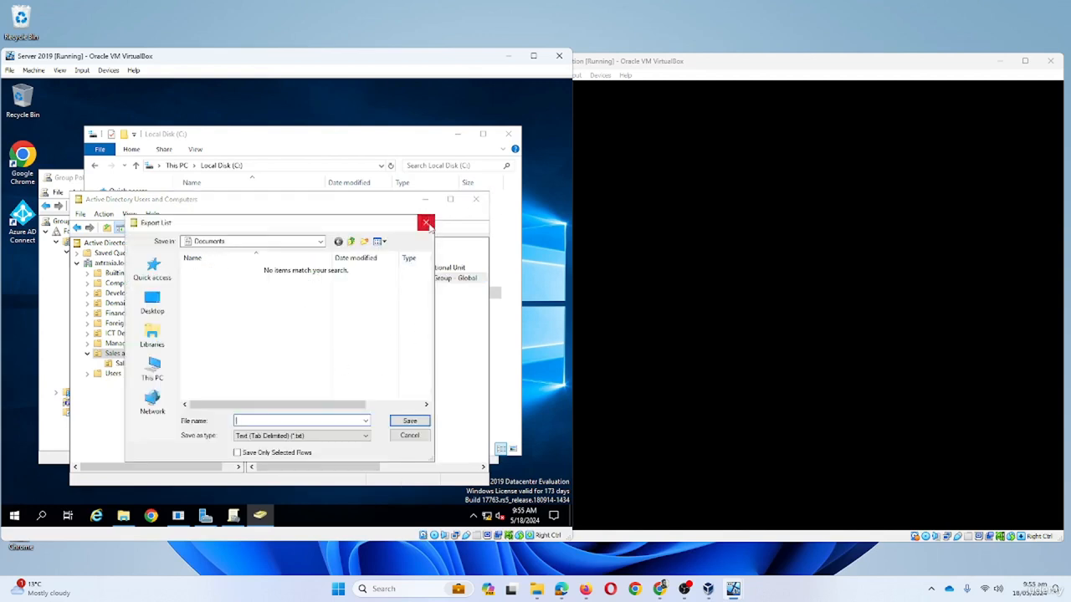
{"action": "left_click", "coordinate": [427, 223]}
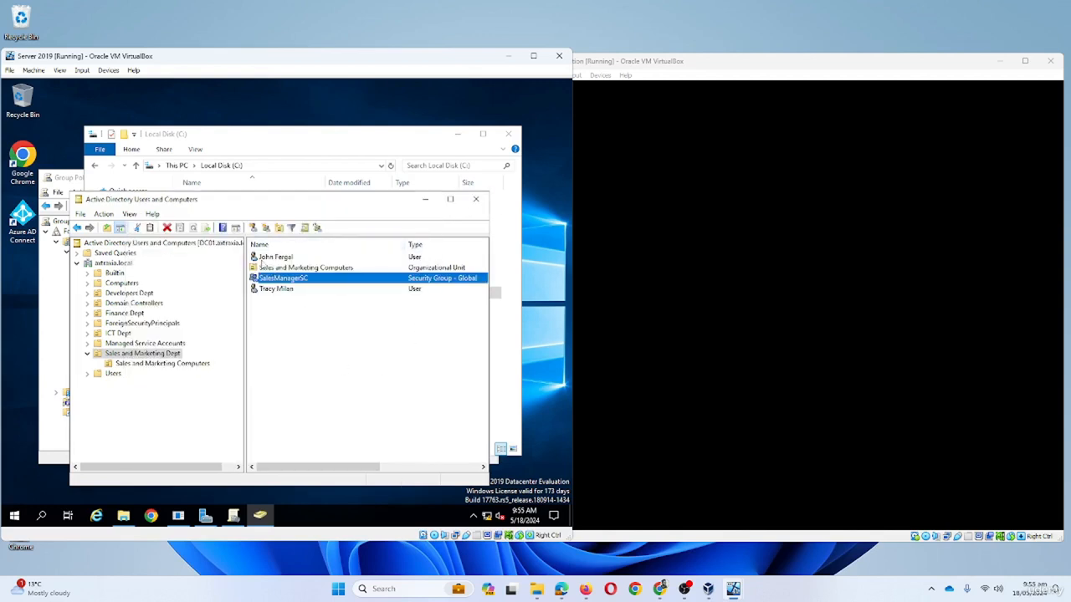
{"action": "left_click", "coordinate": [475, 201]}
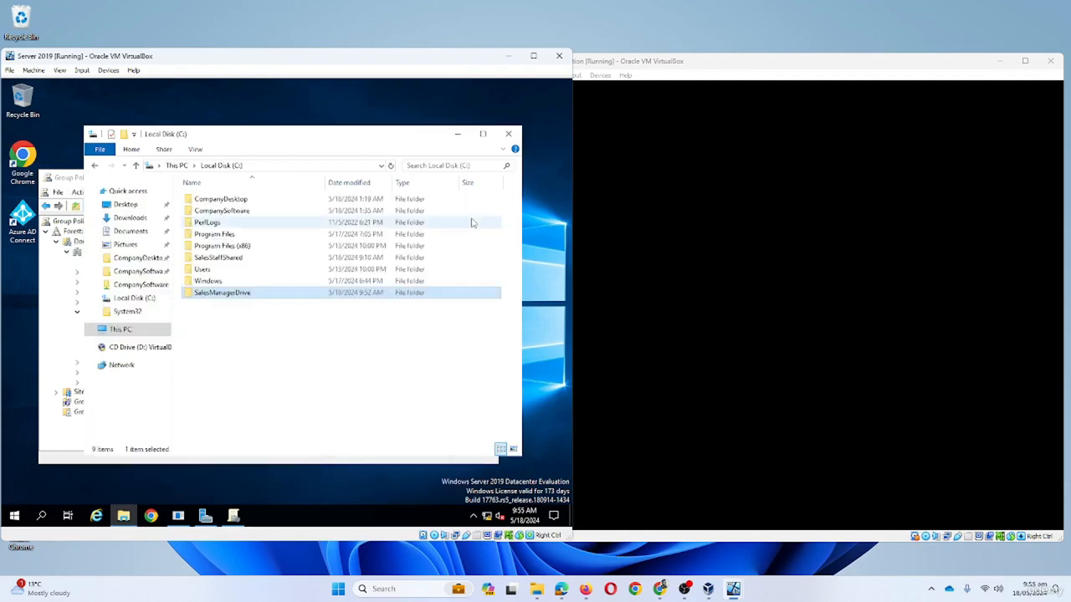
{"action": "left_click", "coordinate": [508, 134]}
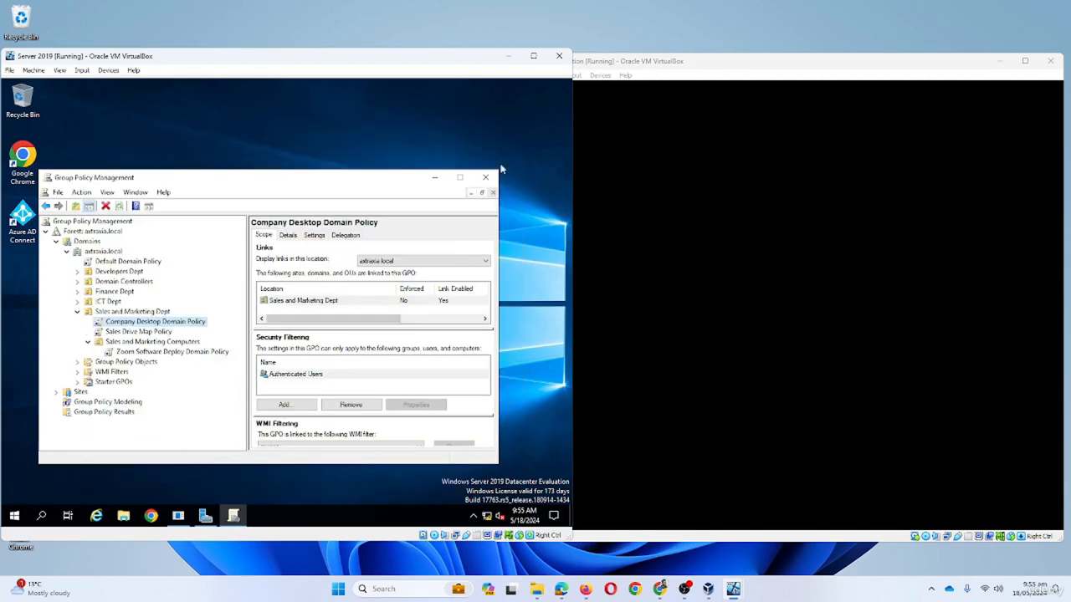
- Expand Group Policy Objects in the axtraxia.local domain and start a new GPO
{"action": "left_click_drag", "start_coordinate": [272, 182], "coordinate": [311, 181]}
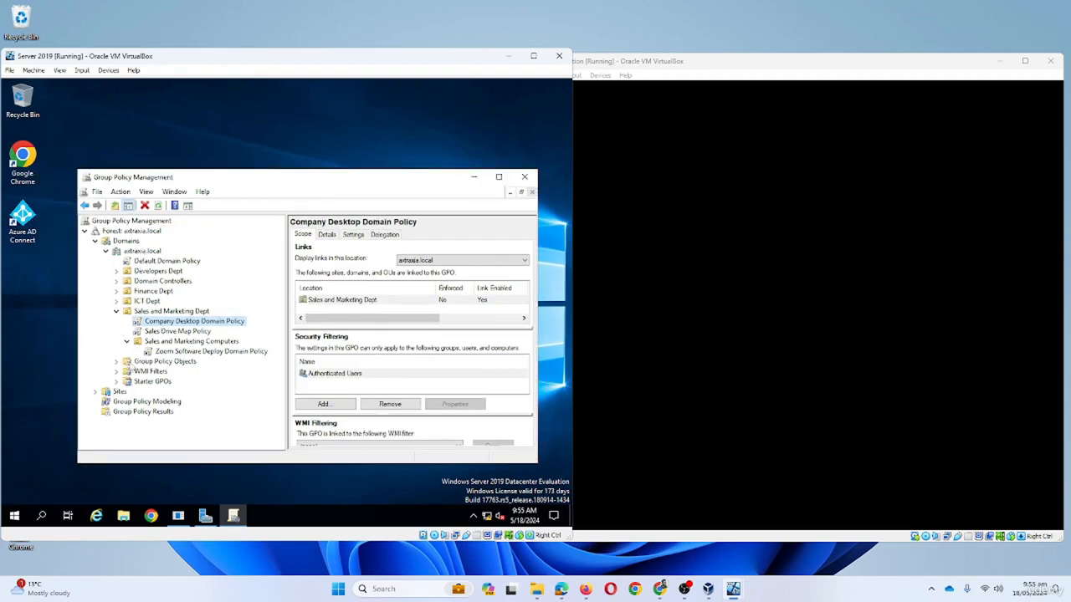
{"action": "left_click", "coordinate": [132, 363]}
{"action": "left_click", "coordinate": [116, 362]}
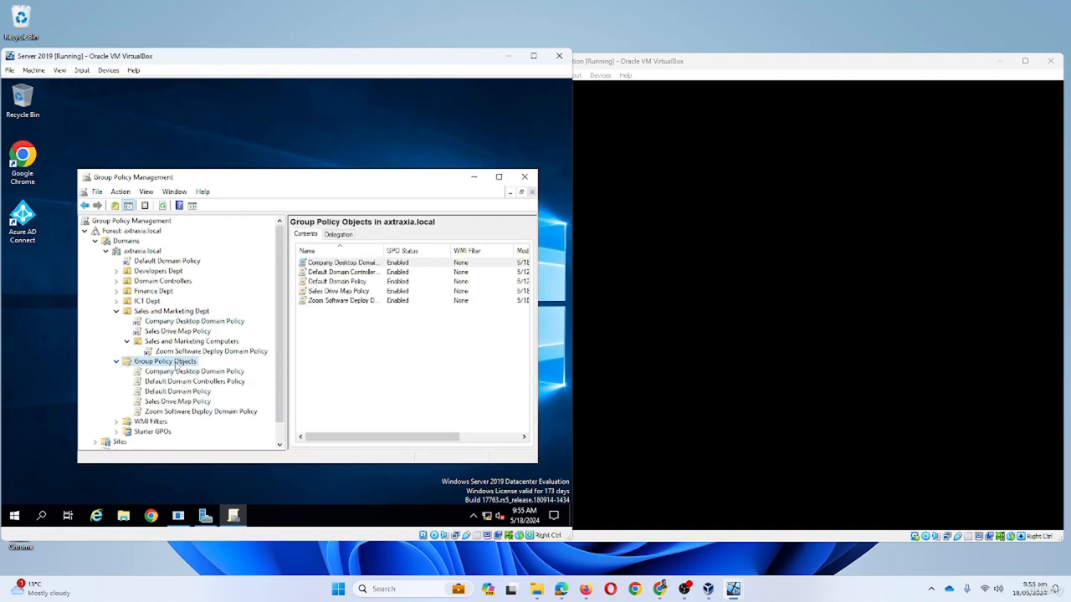
{"action": "right_click", "coordinate": [174, 363]}
{"action": "left_click", "coordinate": [202, 368]}
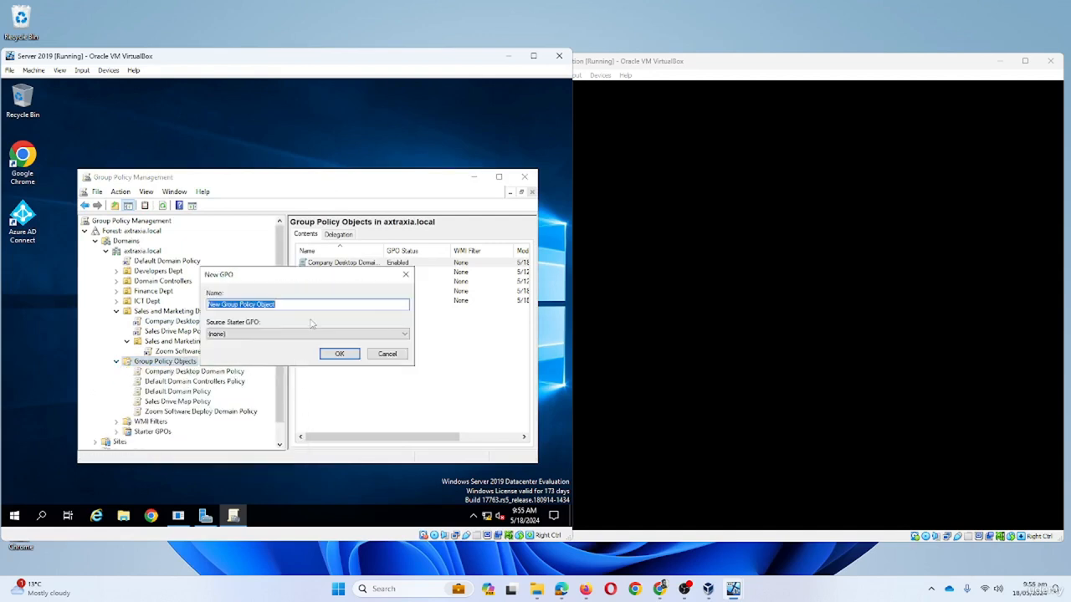
- Name the new GPO 'Sales Manager Drive Map Policy', fixing the spacing, and create it
{"action": "type", "text": "Share"}
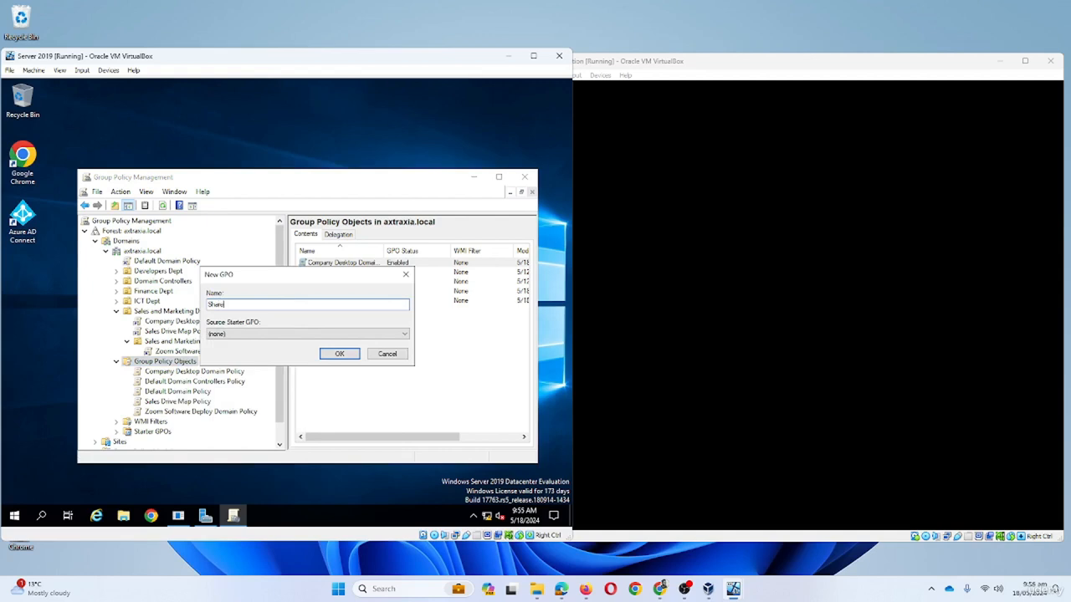
{"action": "key", "text": "BackSpace"}
{"action": "key", "text": "BackSpace"}
{"action": "key", "text": "BackSpace"}
{"action": "key", "text": "BackSpace"}
{"action": "type", "text": "aManagerDiive M"}
{"action": "left_click", "coordinate": [245, 304]}
{"action": "left_click", "coordinate": [221, 305]}
{"action": "left_click", "coordinate": [246, 304]}
{"action": "key", "text": "BackSpace"}
{"action": "left_click", "coordinate": [348, 356]}
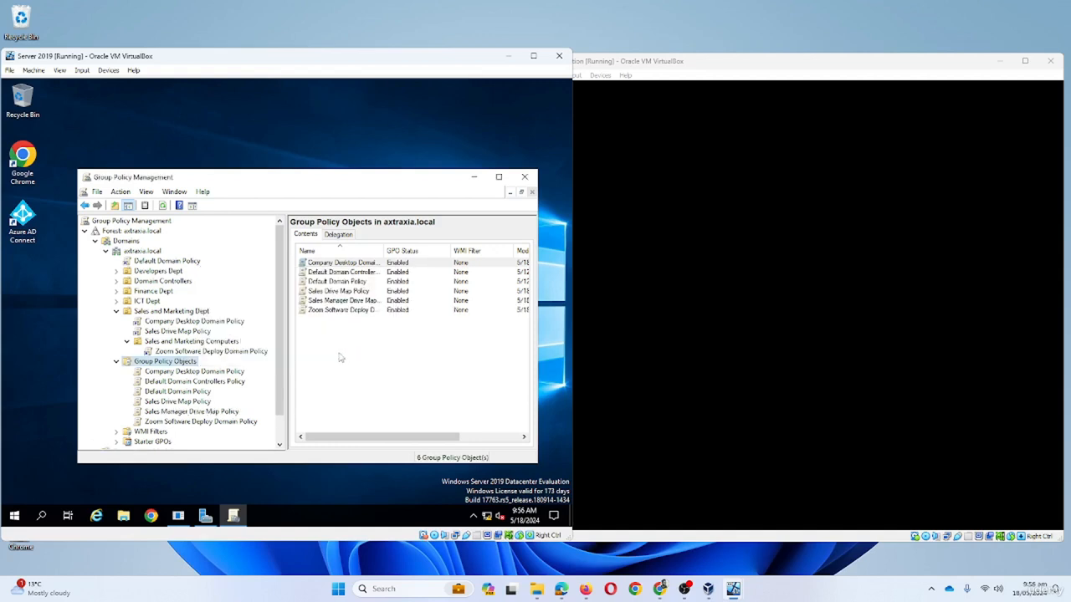
{"action": "scroll", "coordinate": [227, 365], "scroll_direction": "down", "scroll_amount": 1}
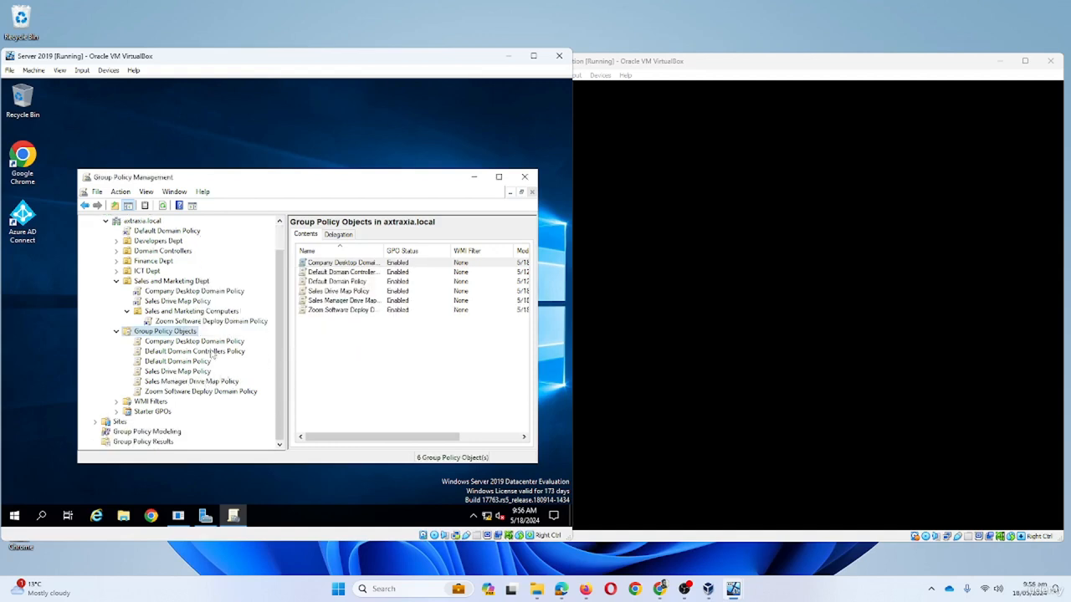
- Edit Sales Manager Drive Map Policy and go to User Configuration > Preferences > Windows Settings > Drive Maps
{"action": "left_click", "coordinate": [190, 381]}
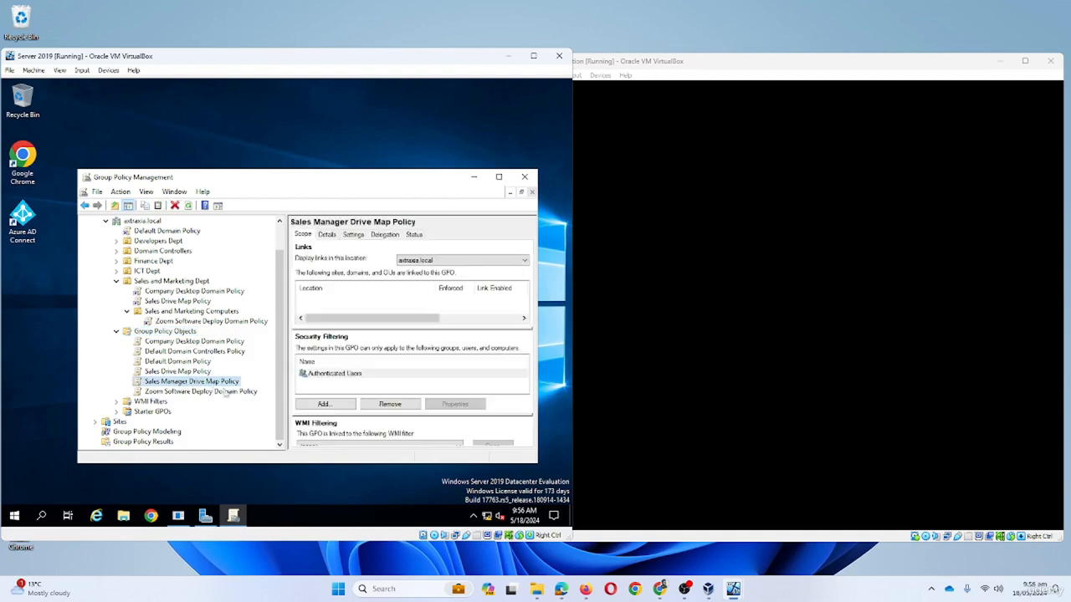
{"action": "right_click", "coordinate": [216, 388]}
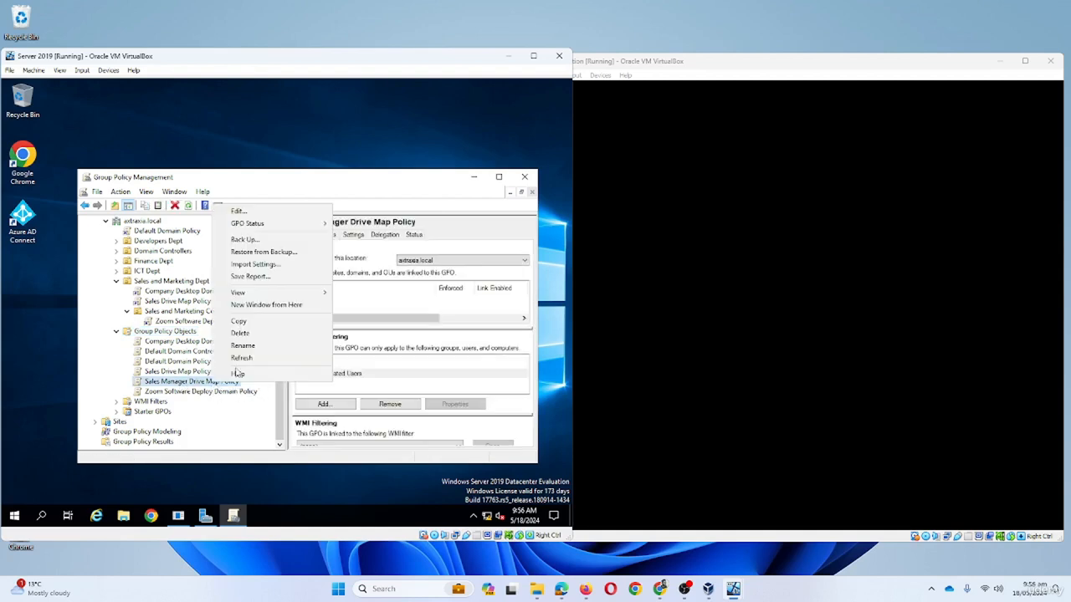
{"action": "left_click", "coordinate": [243, 211]}
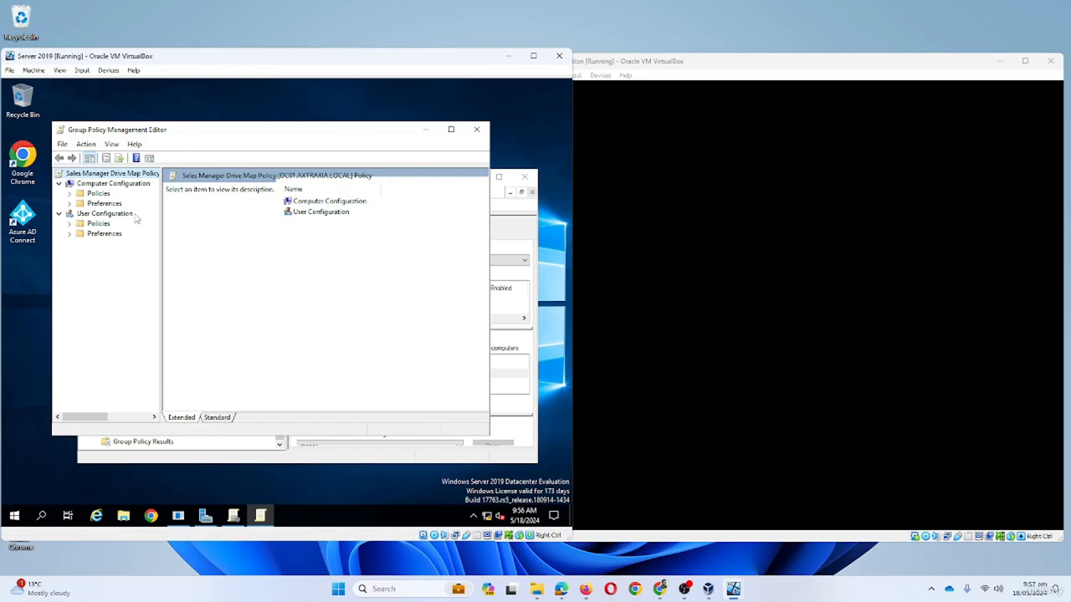
{"action": "left_click", "coordinate": [70, 233]}
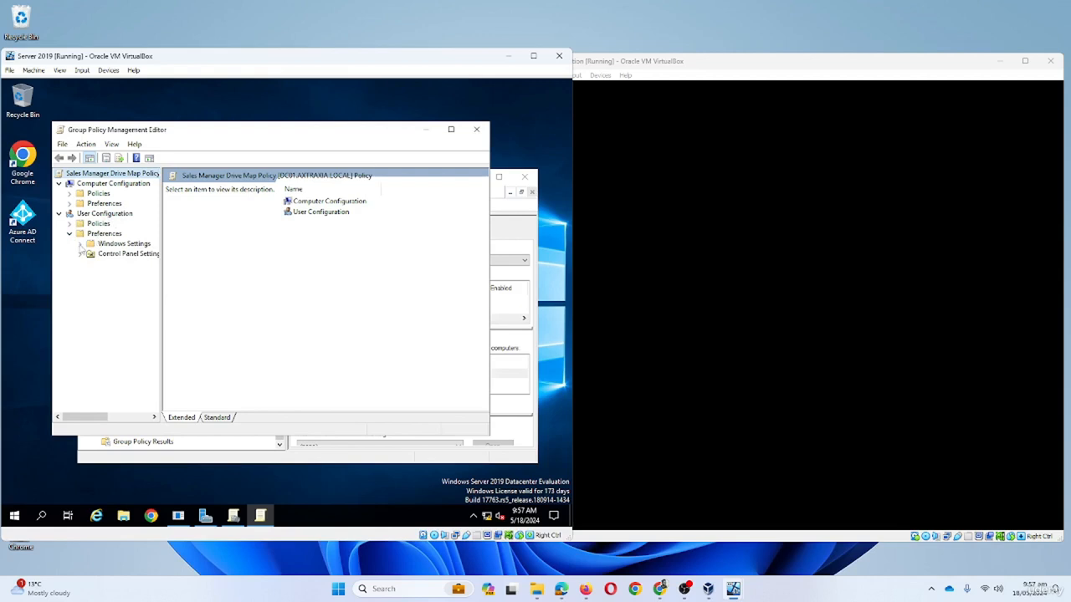
{"action": "left_click", "coordinate": [79, 244]}
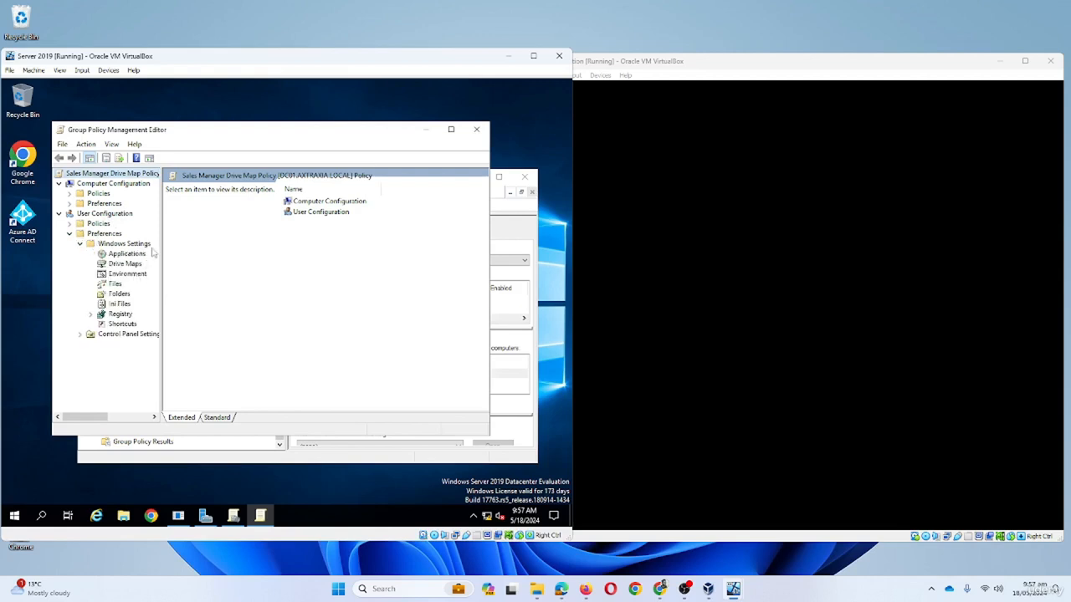
{"action": "left_click", "coordinate": [124, 264]}
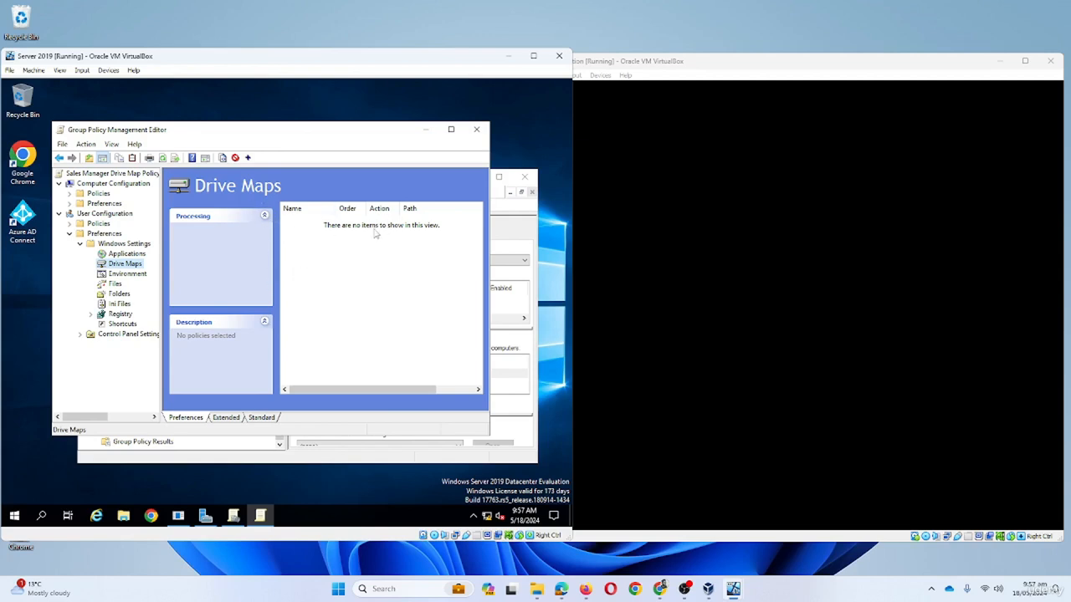
- Add a new mapped drive entry with the action set to Create
{"action": "right_click", "coordinate": [134, 264]}
{"action": "mouse_move", "coordinate": [162, 271]}
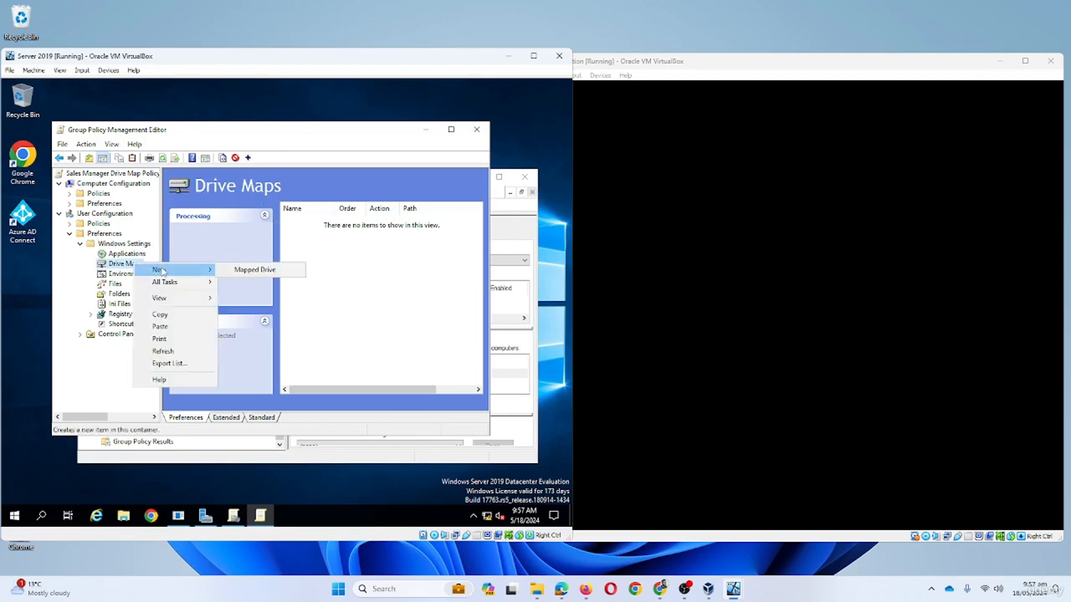
{"action": "left_click", "coordinate": [256, 270]}
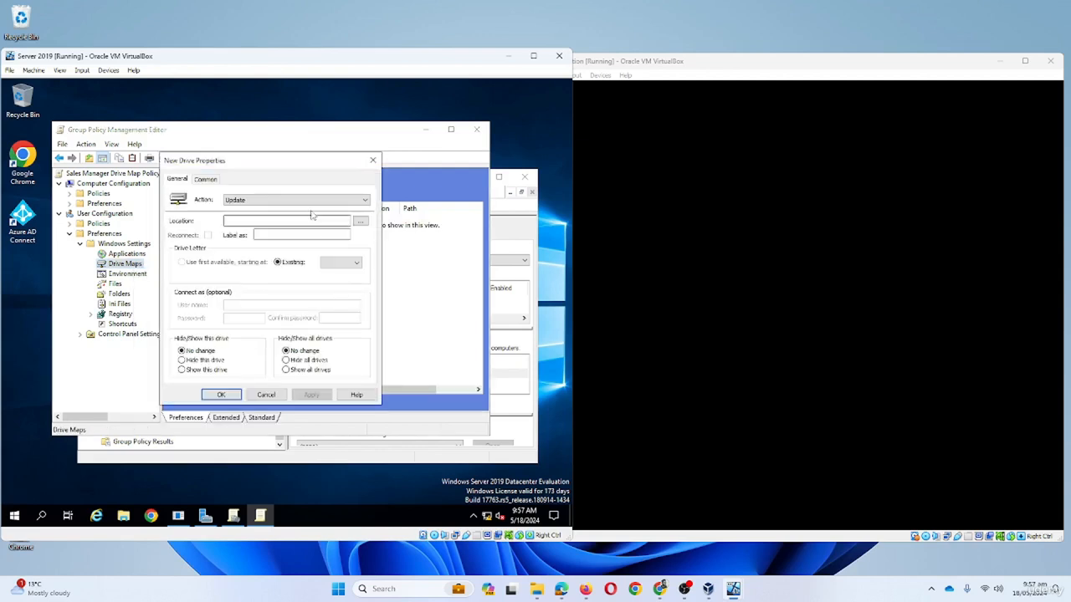
{"action": "left_click_drag", "start_coordinate": [294, 167], "coordinate": [368, 166]}
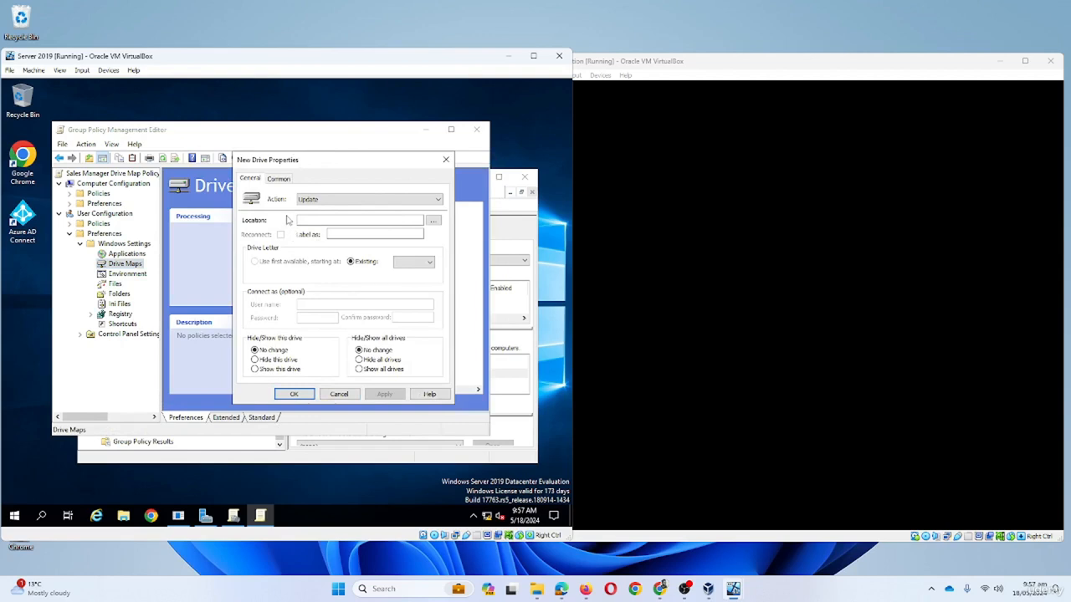
{"action": "left_click", "coordinate": [313, 202]}
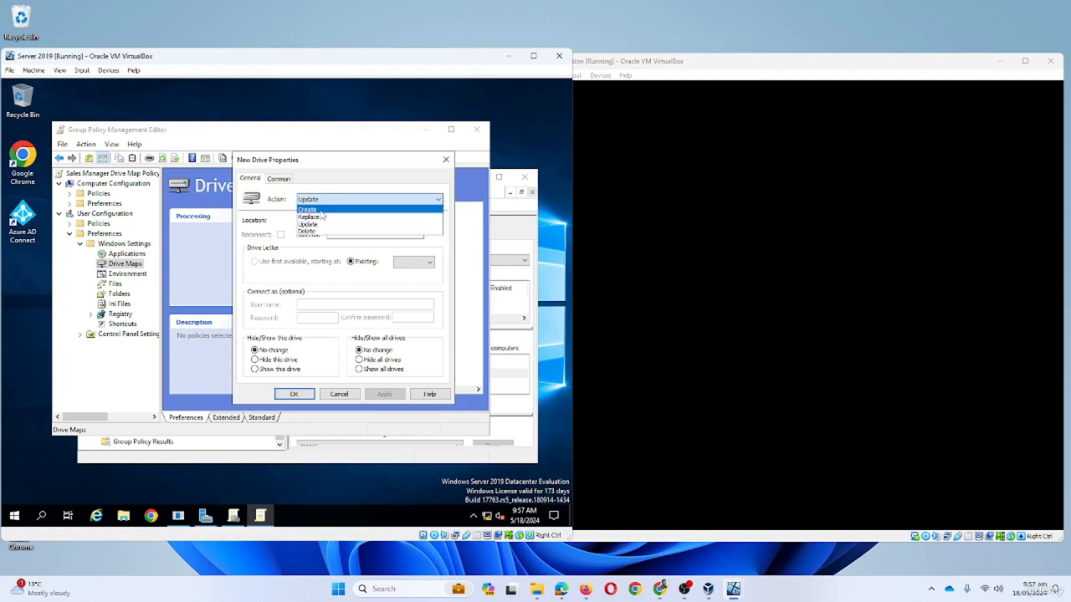
{"action": "left_click", "coordinate": [321, 211]}
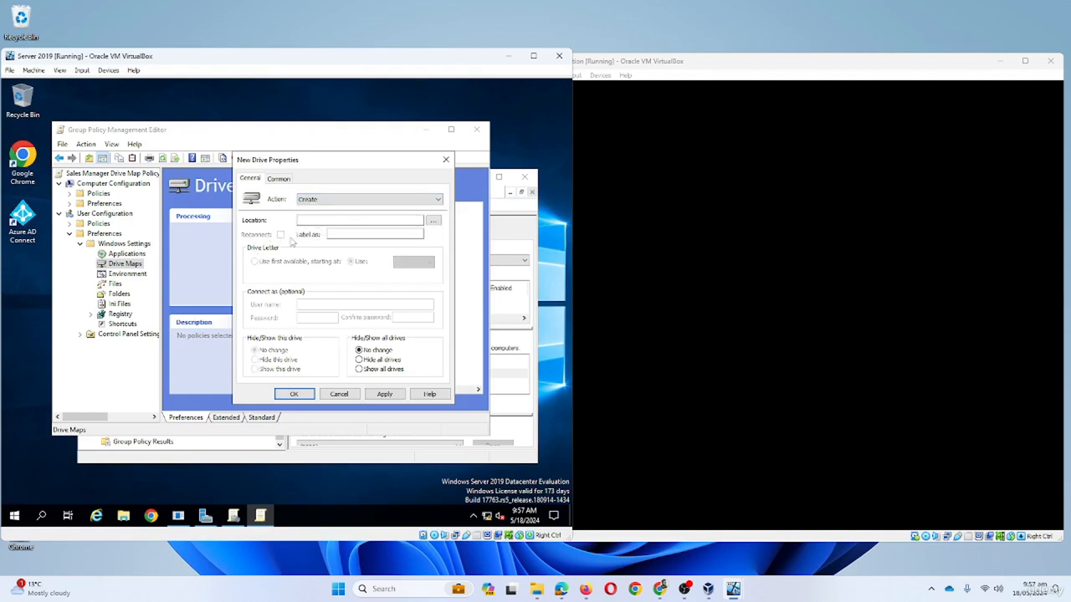
- Set location \\DC01\SalesManagerDrive, label SalesAdmin and drive letter K
{"action": "left_click", "coordinate": [338, 220]}
{"action": "type", "text": "\\\\DC01\\SalesManagerDrive"}
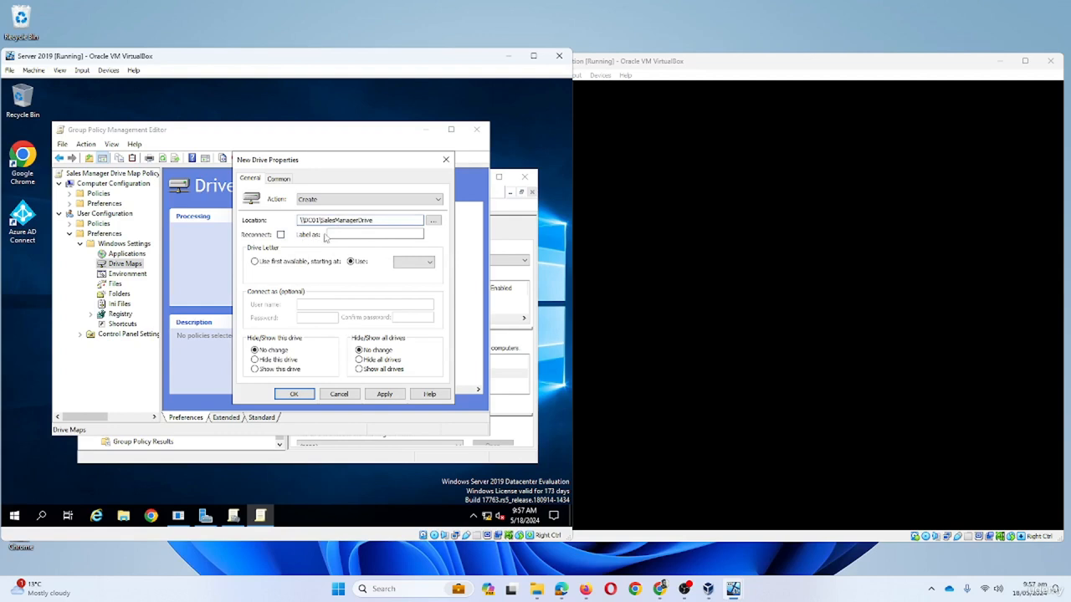
{"action": "left_click", "coordinate": [365, 235]}
{"action": "key", "text": "BackSpace"}
{"action": "key", "text": "BackSpace"}
{"action": "key", "text": "BackSpace"}
{"action": "key", "text": "BackSpace"}
{"action": "key", "text": "BackSpace"}
{"action": "key", "text": "BackSpace"}
{"action": "key", "text": "BackSpace"}
{"action": "key", "text": "BackSpace"}
{"action": "key", "text": "BackSpace"}
{"action": "key", "text": "BackSpace"}
{"action": "key", "text": "BackSpace"}
{"action": "type", "text": "SalesAdmin"}
{"action": "left_click", "coordinate": [412, 262]}
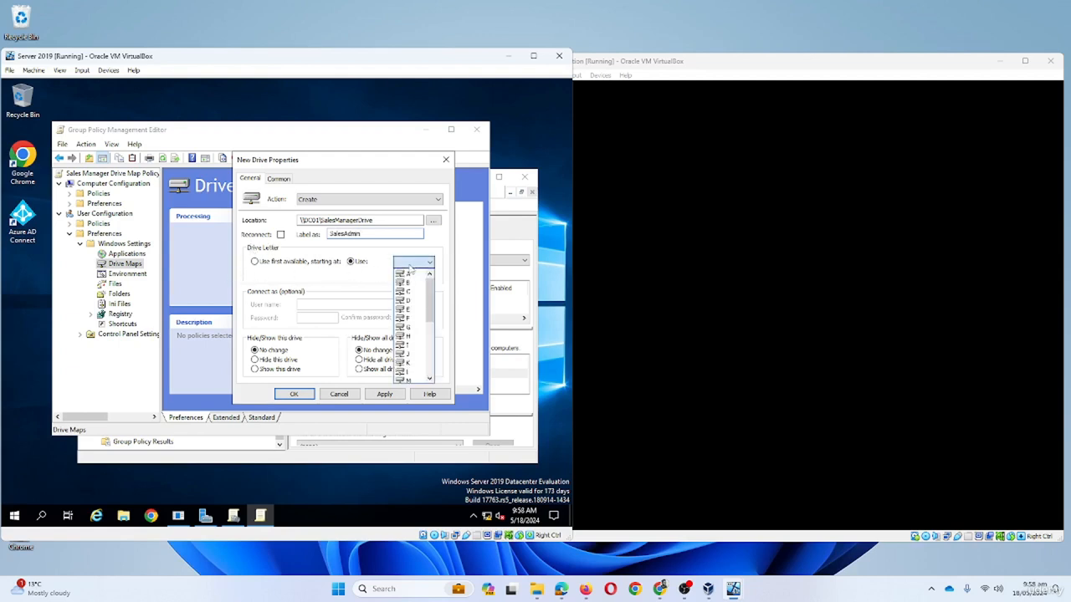
{"action": "scroll", "coordinate": [410, 310], "scroll_direction": "down", "scroll_amount": 3}
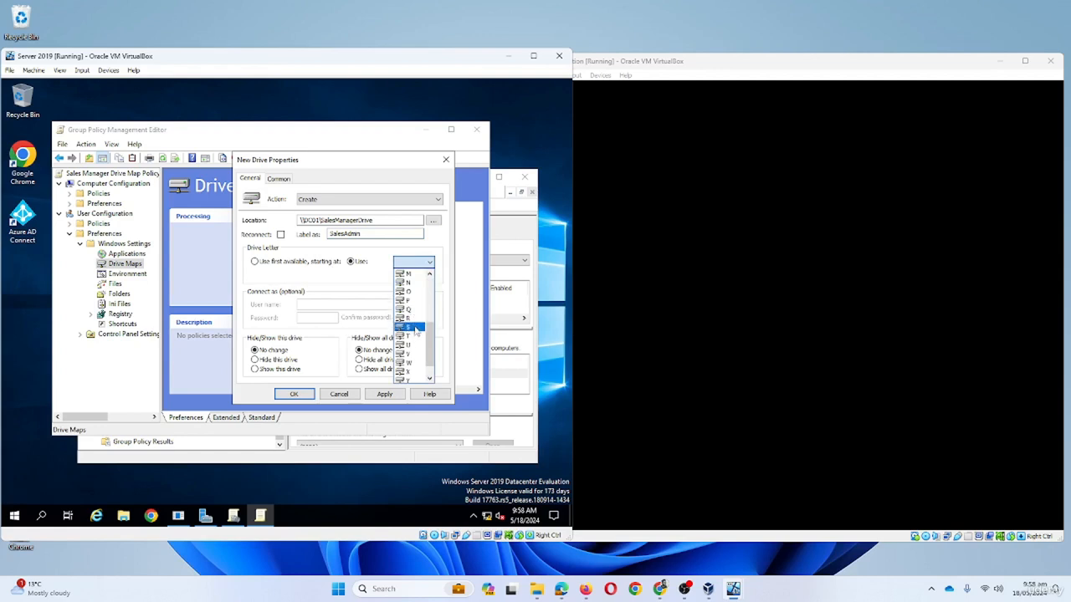
{"action": "scroll", "coordinate": [414, 314], "scroll_direction": "up", "scroll_amount": 1}
{"action": "left_click", "coordinate": [409, 283]}
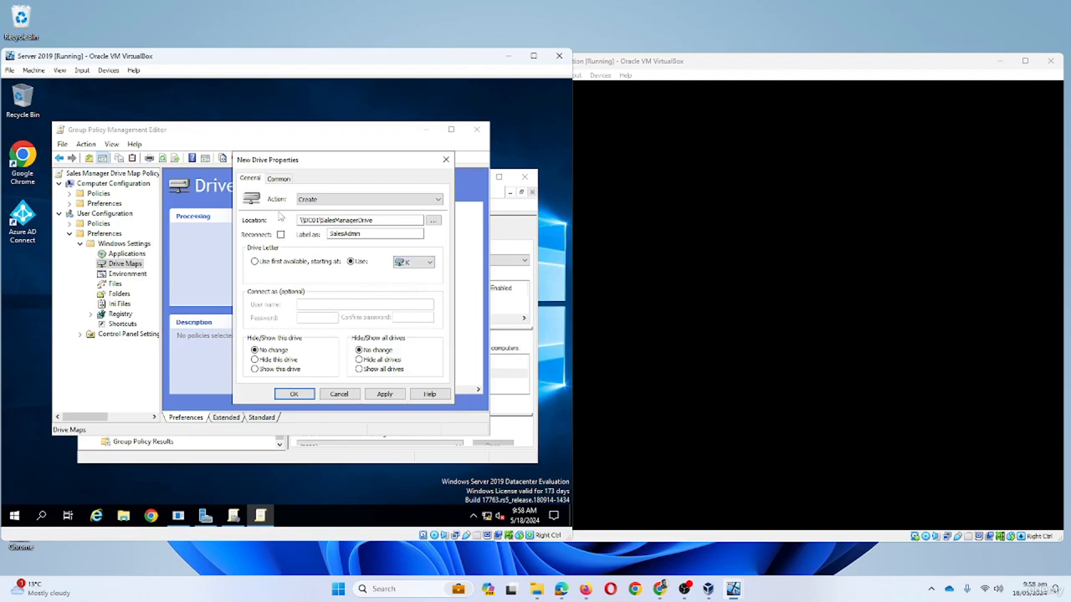
{"action": "left_click", "coordinate": [283, 180]}
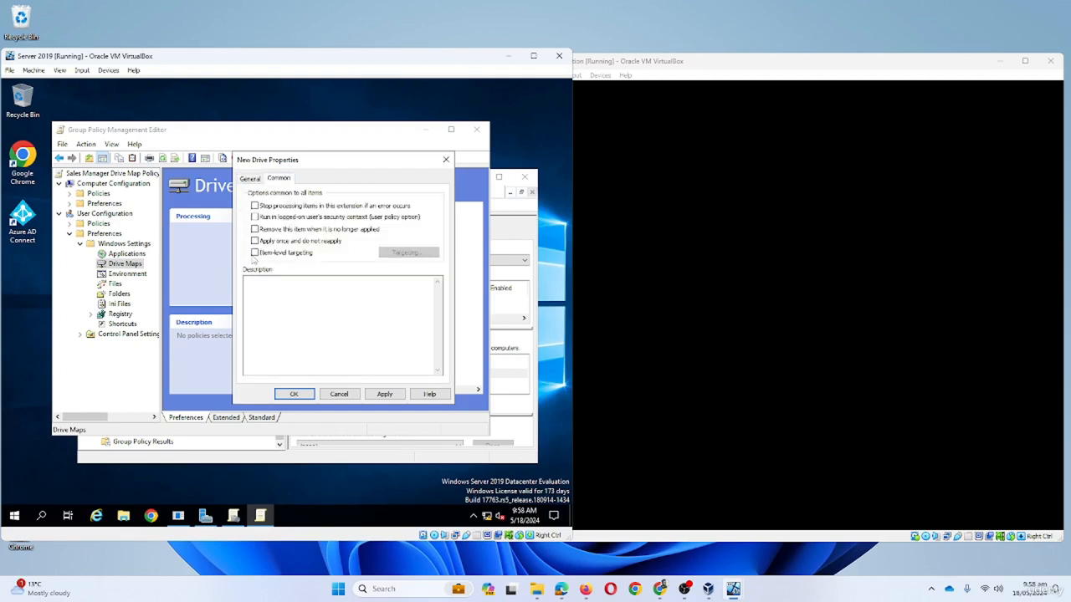
- Target the K: mapping at the SalesManagerSC security group via item-level targeting and save it
{"action": "left_click", "coordinate": [254, 252]}
{"action": "left_click", "coordinate": [413, 254]}
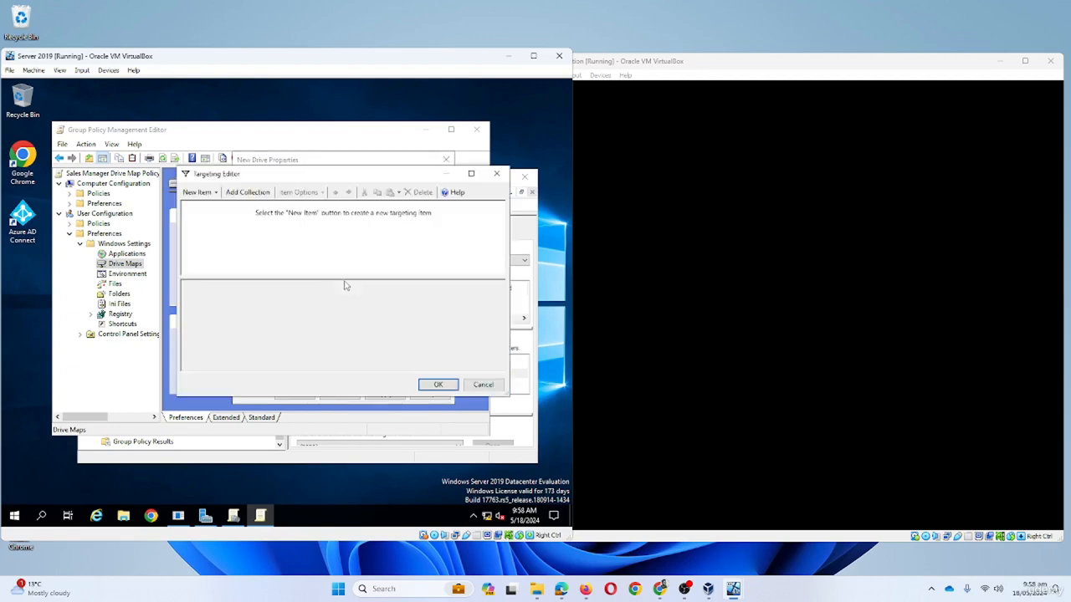
{"action": "left_click", "coordinate": [211, 197]}
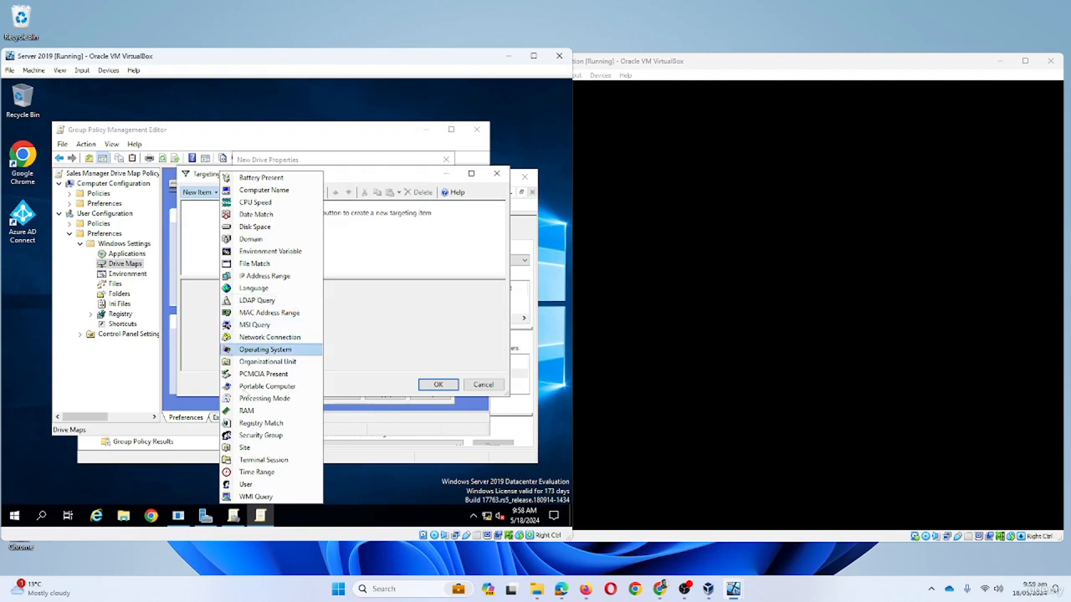
{"action": "left_click", "coordinate": [261, 436]}
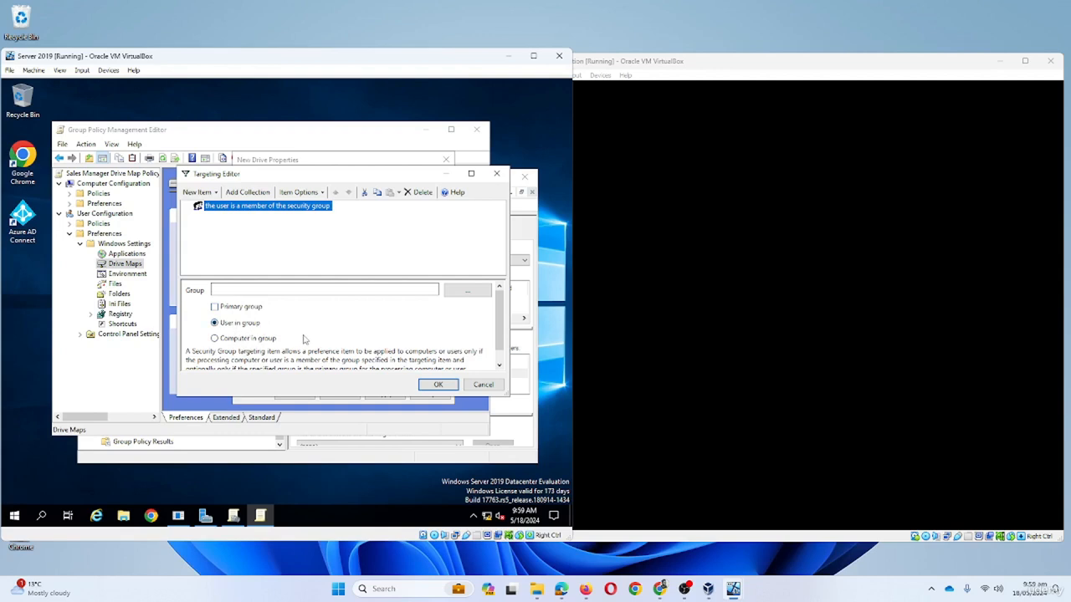
{"action": "left_click", "coordinate": [465, 295]}
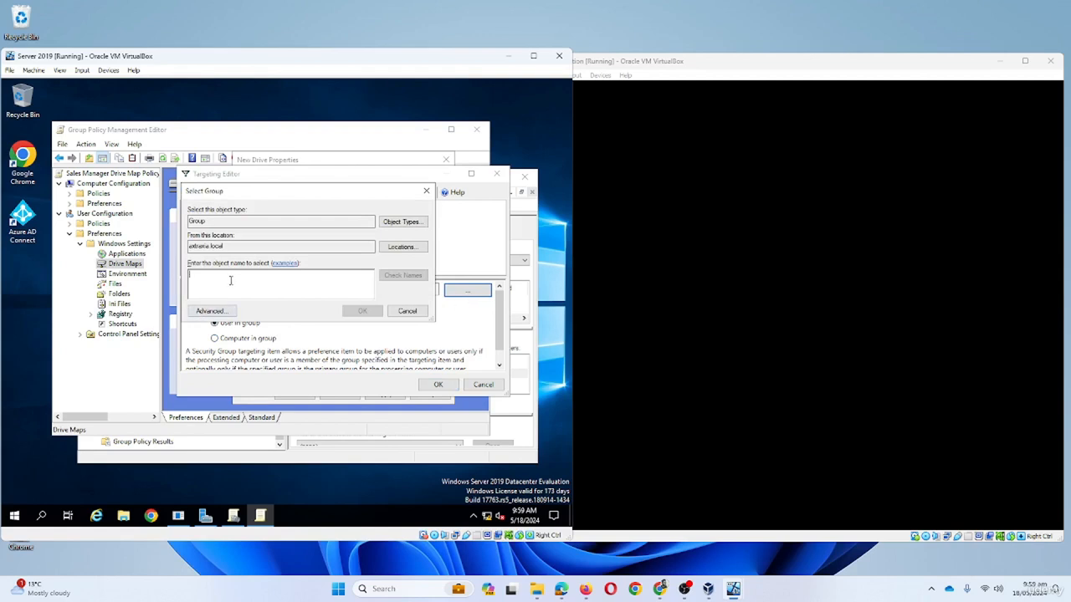
{"action": "type", "text": "salesma"}
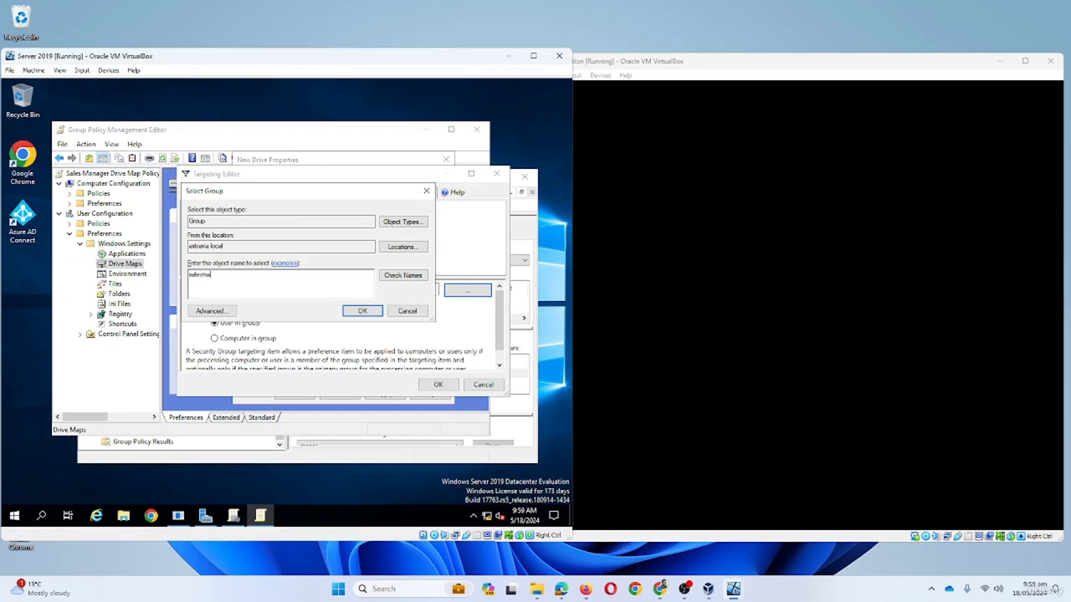
{"action": "left_click", "coordinate": [403, 275]}
{"action": "left_click", "coordinate": [361, 312]}
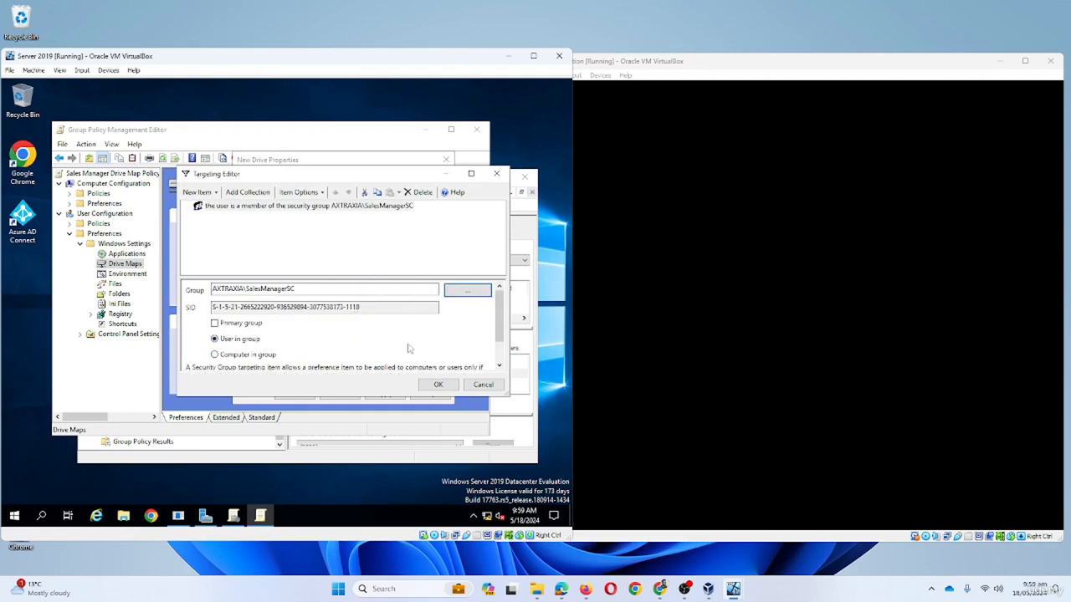
{"action": "left_click", "coordinate": [436, 386]}
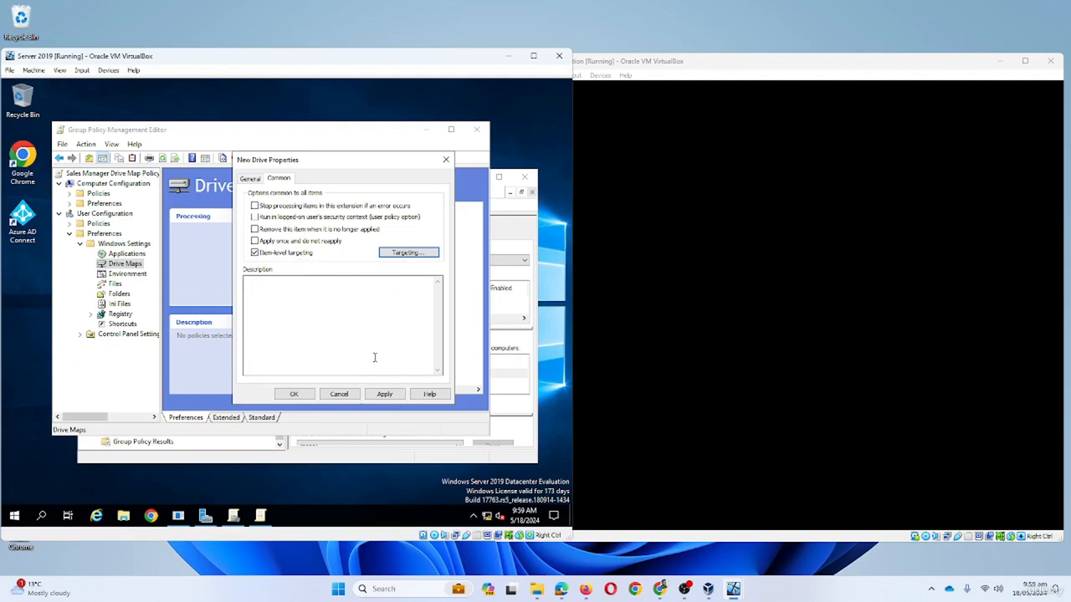
{"action": "left_click", "coordinate": [384, 393]}
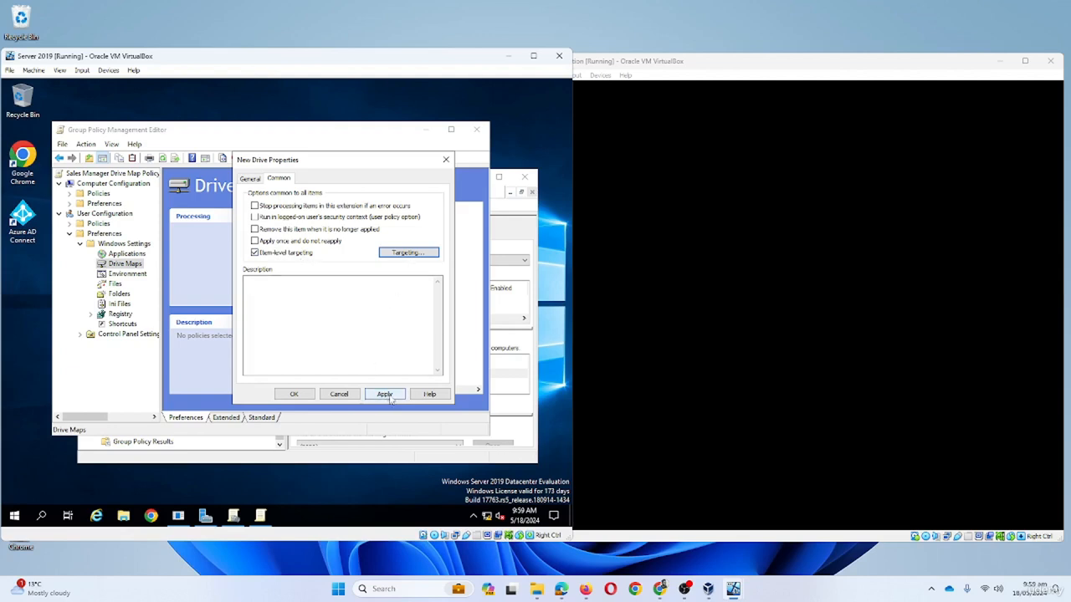
{"action": "left_click", "coordinate": [294, 396]}
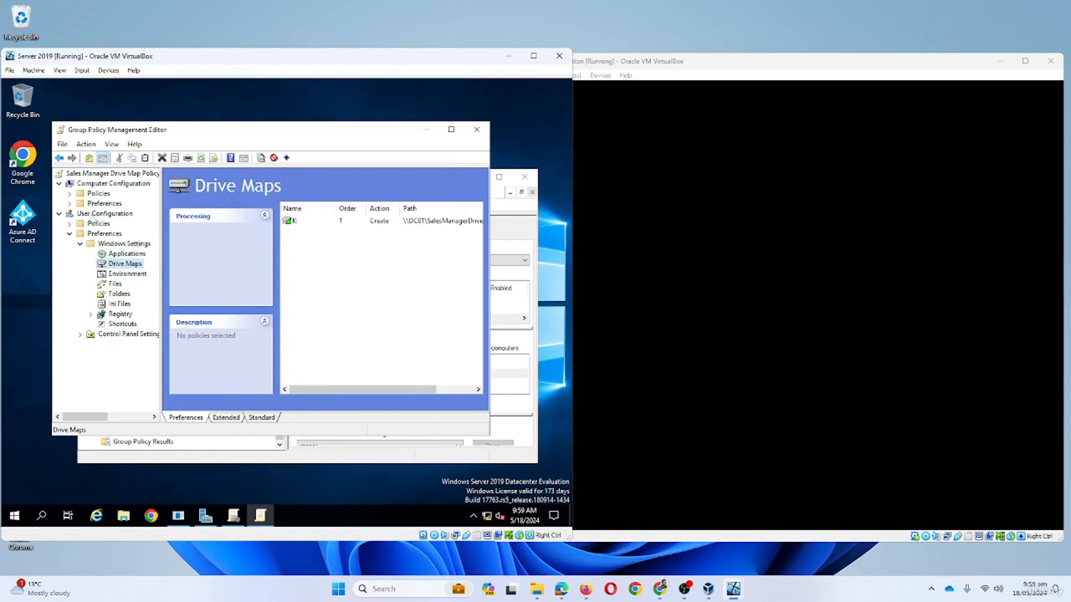
- Close the editor, link Sales Manager Drive Map Policy to Sales and Marketing Dept, then reopen it for editing
{"action": "left_click", "coordinate": [475, 132]}
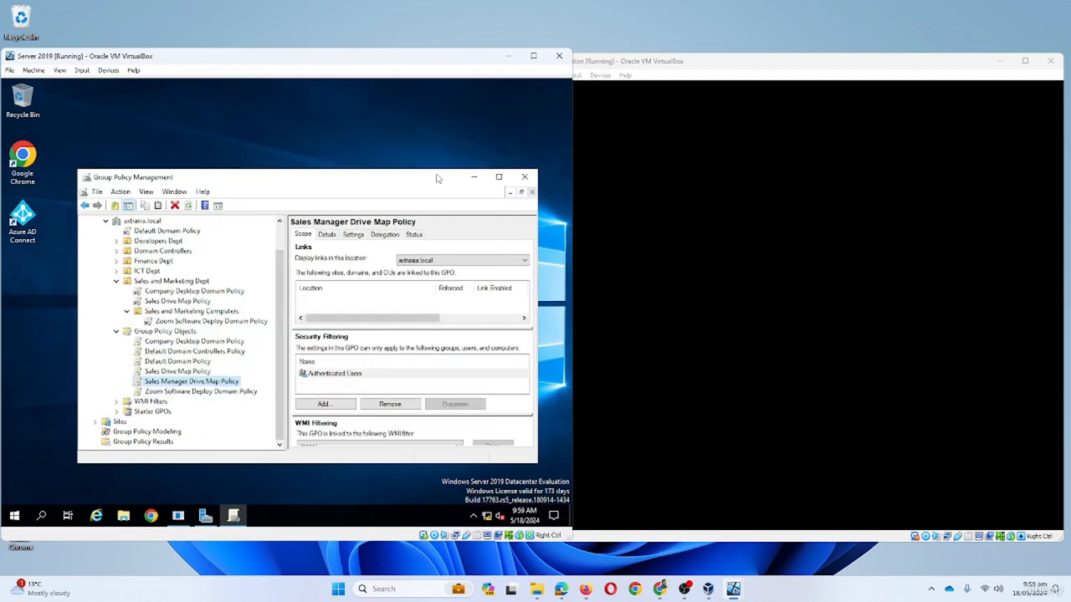
{"action": "right_click", "coordinate": [196, 387]}
{"action": "left_click", "coordinate": [156, 283]}
{"action": "right_click", "coordinate": [158, 282]}
{"action": "right_click", "coordinate": [150, 284]}
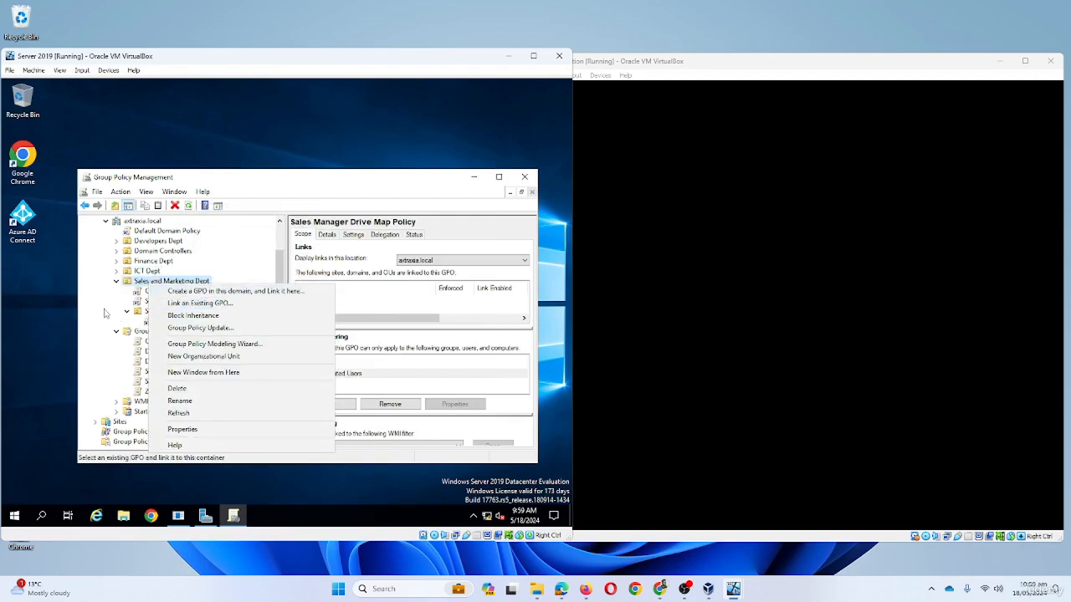
{"action": "left_click", "coordinate": [105, 313]}
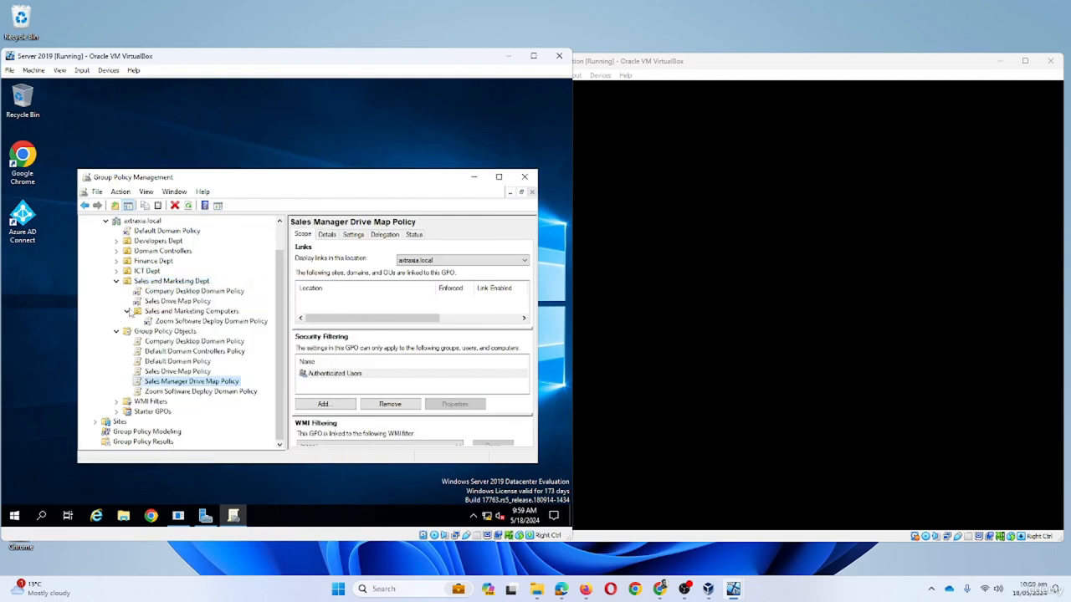
{"action": "right_click", "coordinate": [204, 285]}
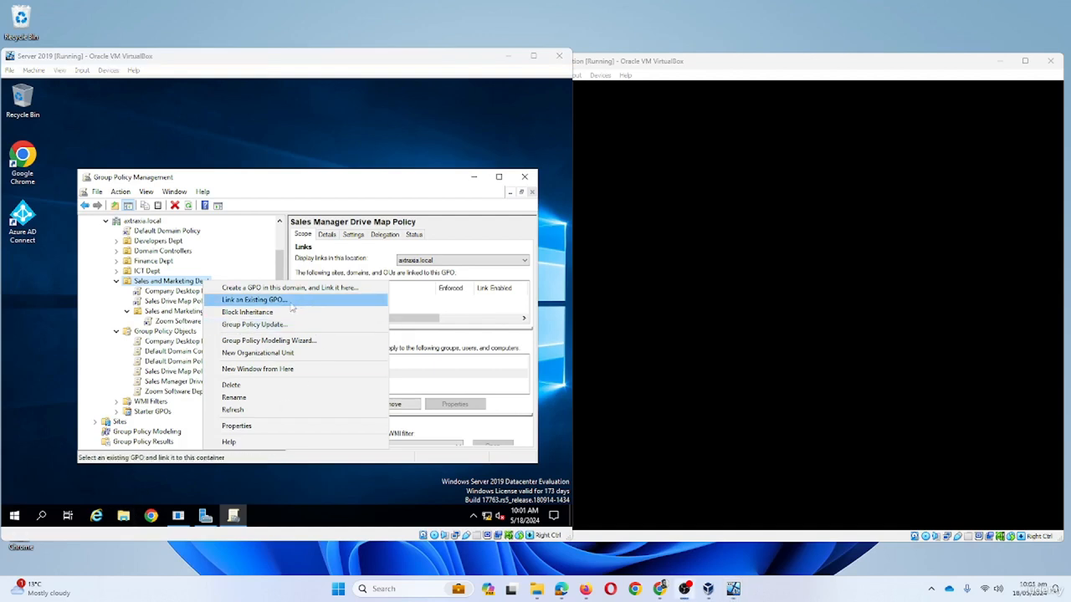
{"action": "left_click", "coordinate": [264, 303]}
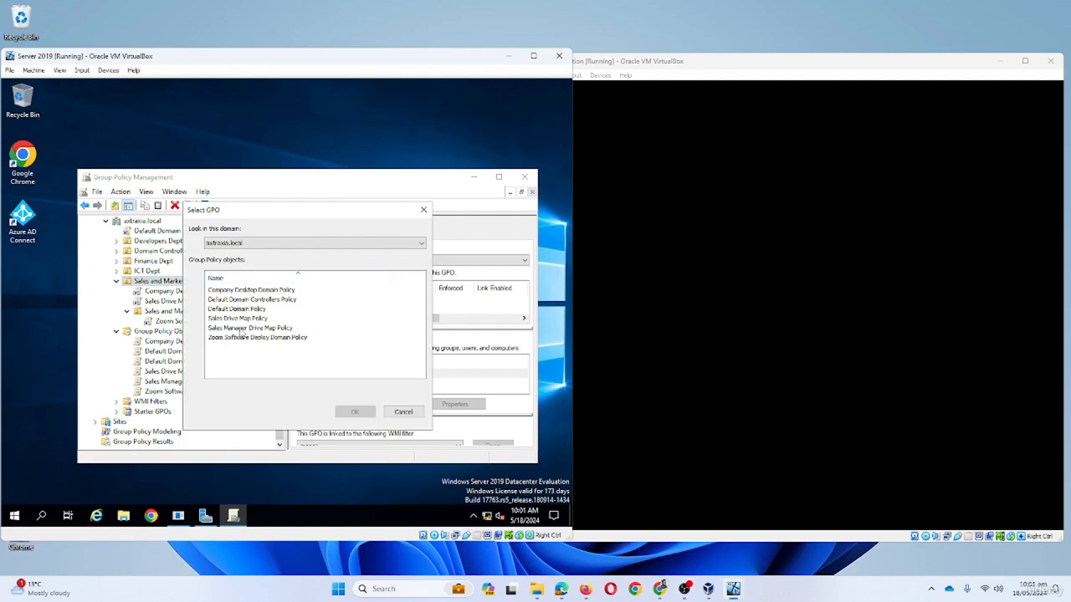
{"action": "left_click", "coordinate": [243, 329]}
{"action": "left_click", "coordinate": [355, 412]}
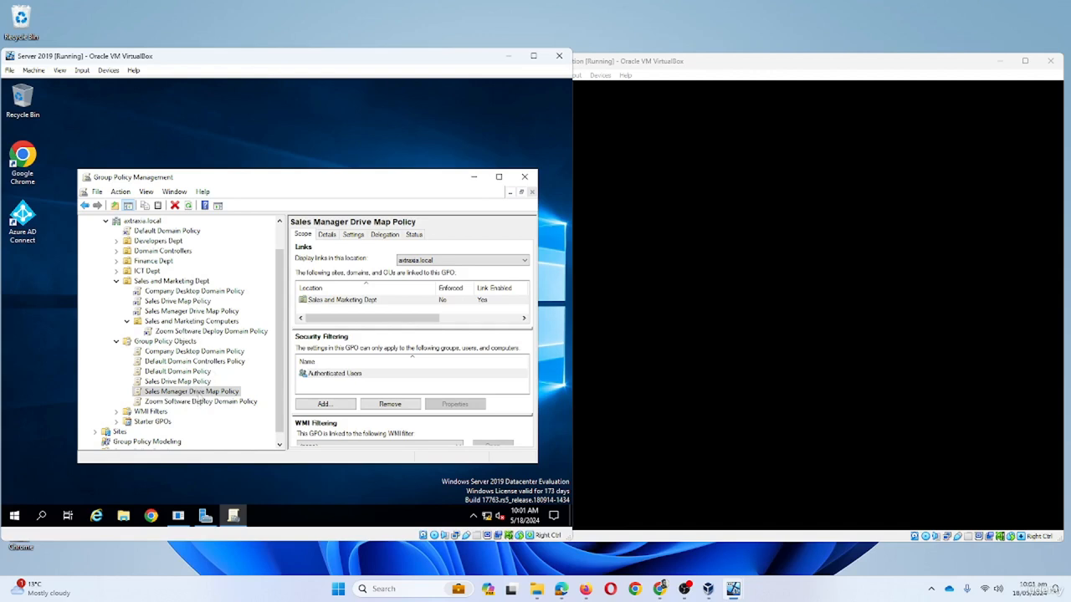
{"action": "right_click", "coordinate": [194, 399]}
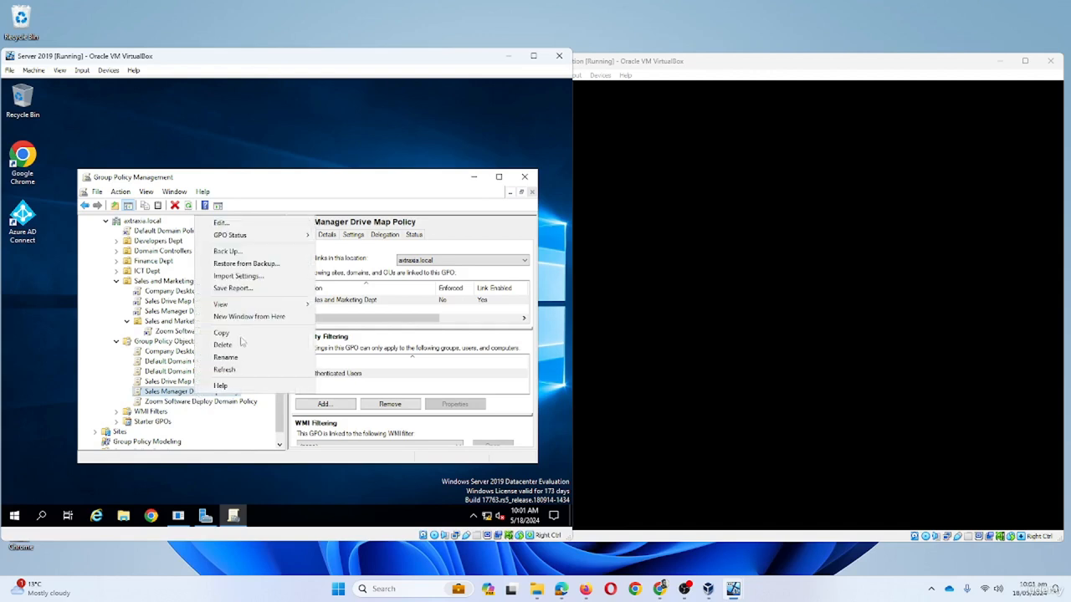
{"action": "left_click", "coordinate": [270, 224]}
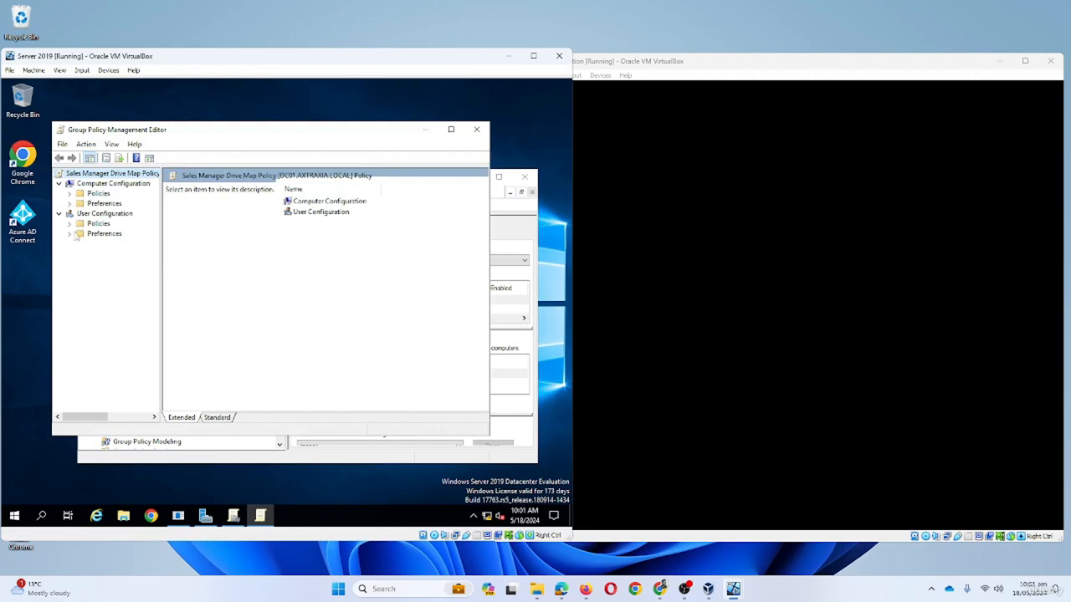
- In the K: drive map properties under User Drive Maps, enable Run in logged-on user's security context and save
{"action": "left_click", "coordinate": [69, 224]}
{"action": "left_click", "coordinate": [69, 224]}
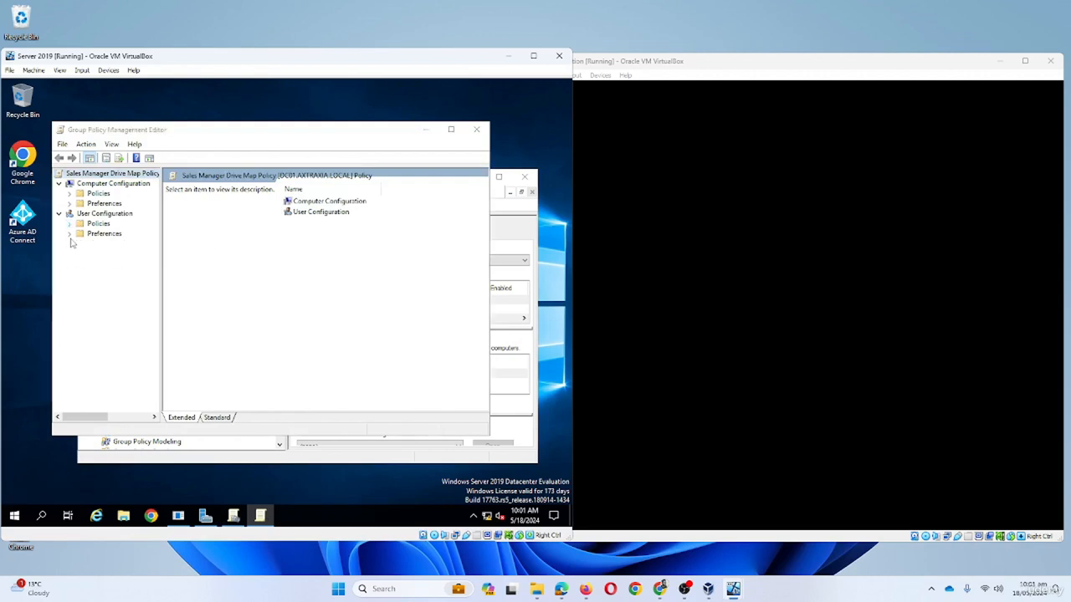
{"action": "left_click", "coordinate": [69, 234]}
{"action": "left_click", "coordinate": [80, 243]}
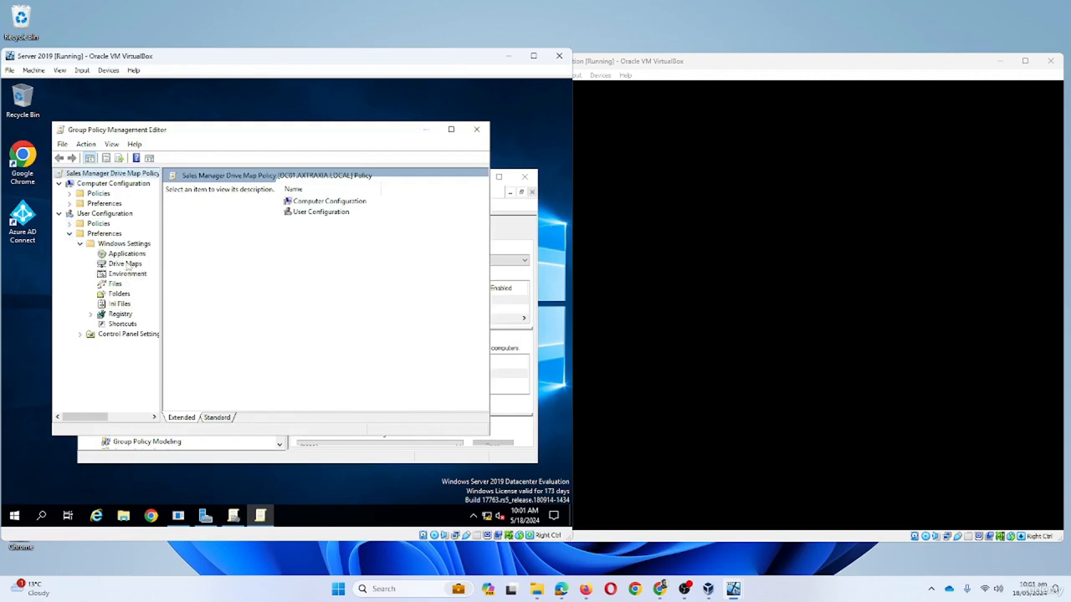
{"action": "left_click", "coordinate": [125, 264]}
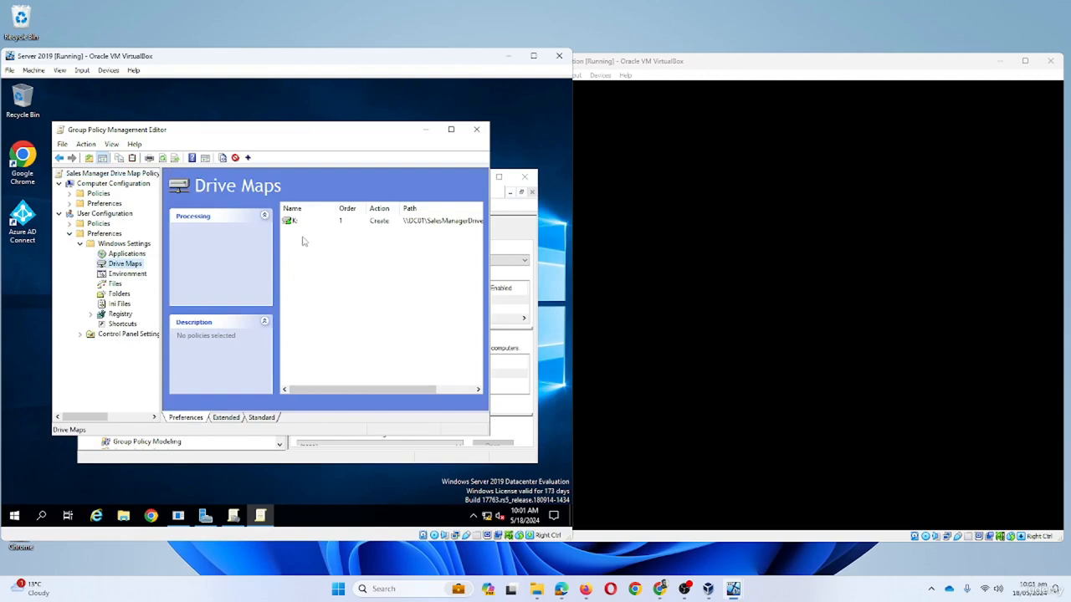
{"action": "left_click", "coordinate": [344, 224]}
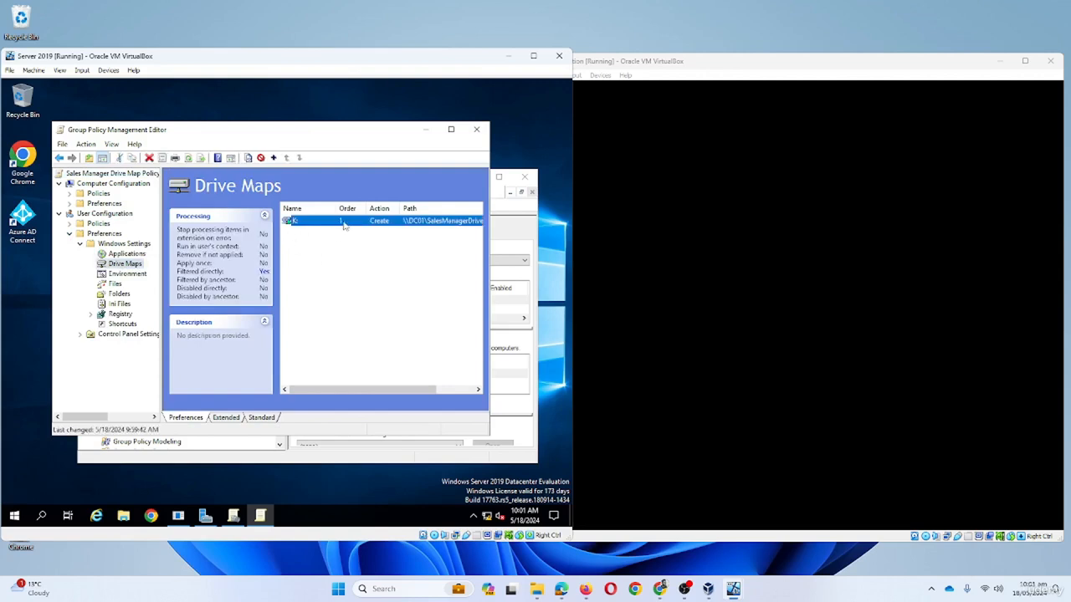
{"action": "right_click", "coordinate": [319, 221]}
{"action": "left_click", "coordinate": [349, 305]}
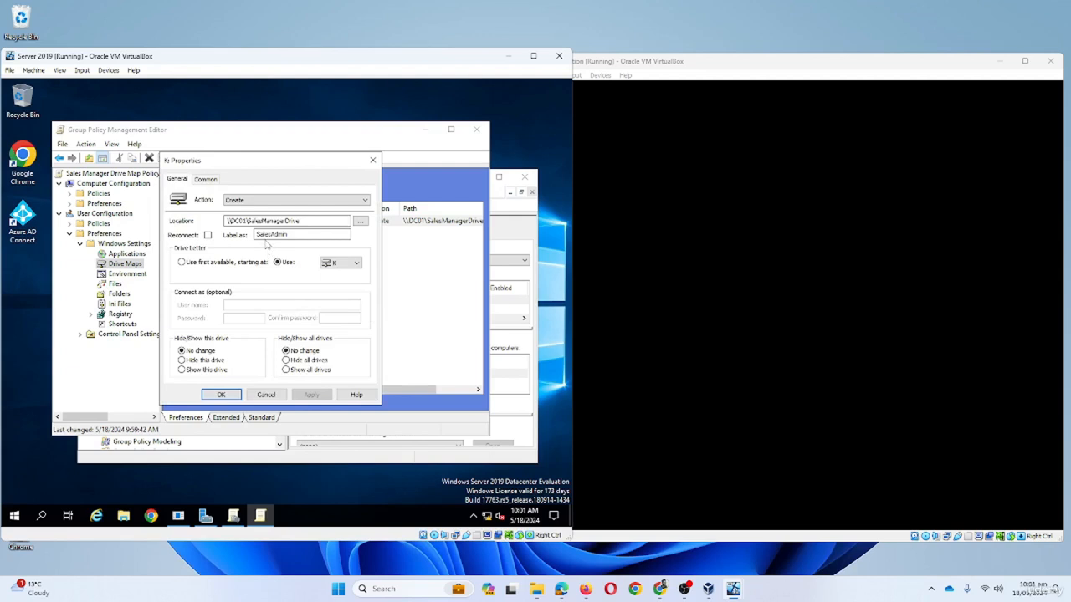
{"action": "left_click", "coordinate": [206, 181]}
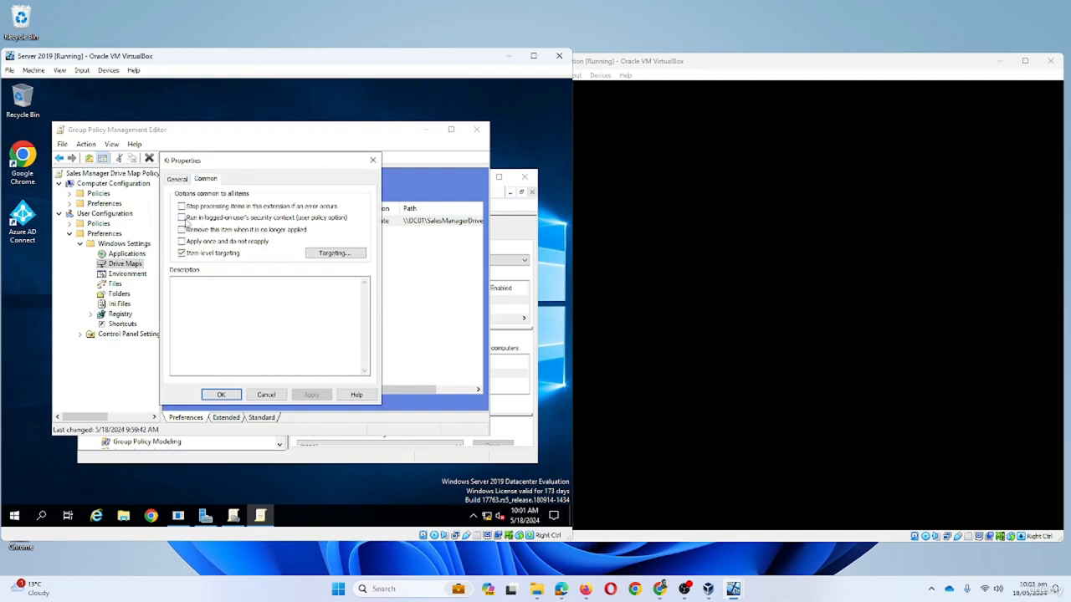
{"action": "left_click", "coordinate": [183, 218]}
{"action": "left_click", "coordinate": [311, 395]}
{"action": "left_click", "coordinate": [221, 395]}
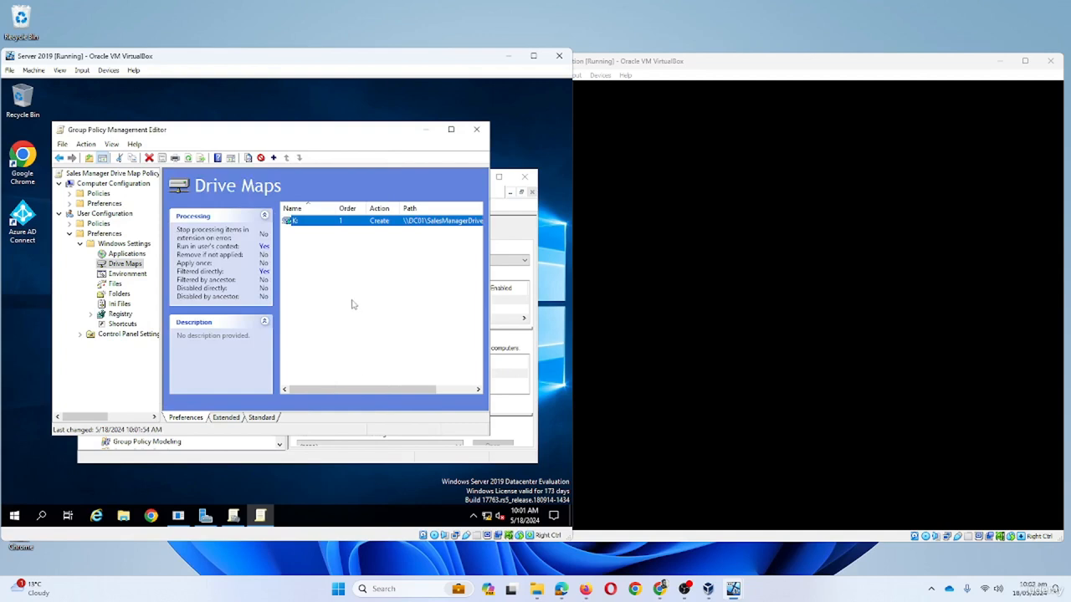
- Close the policy editor, sign in to the workstation with the password, and view This PC in File Explorer
{"action": "left_click", "coordinate": [476, 131]}
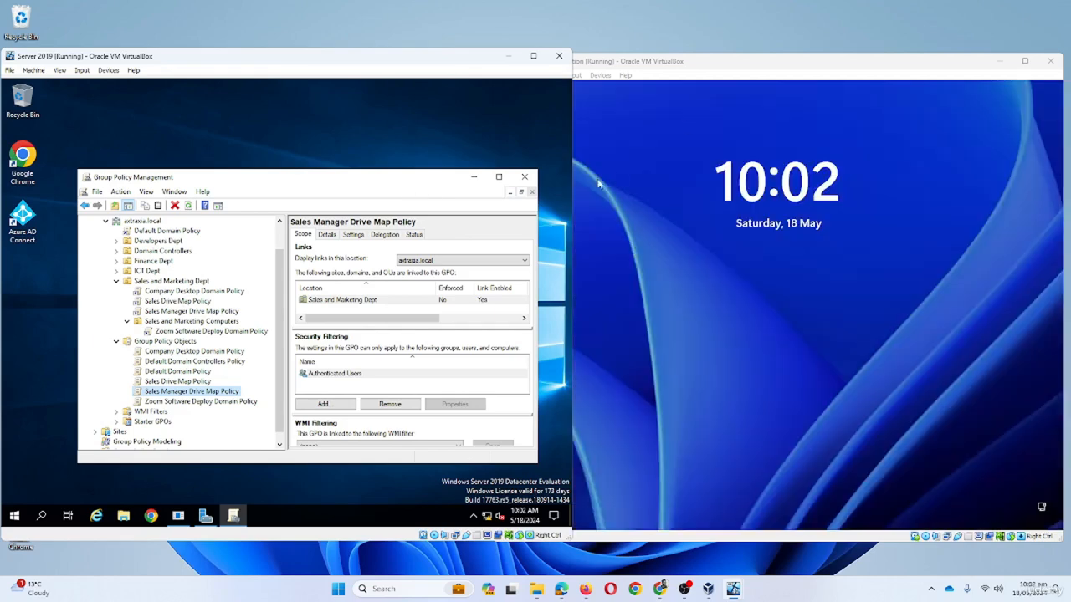
{"action": "left_click", "coordinate": [711, 206]}
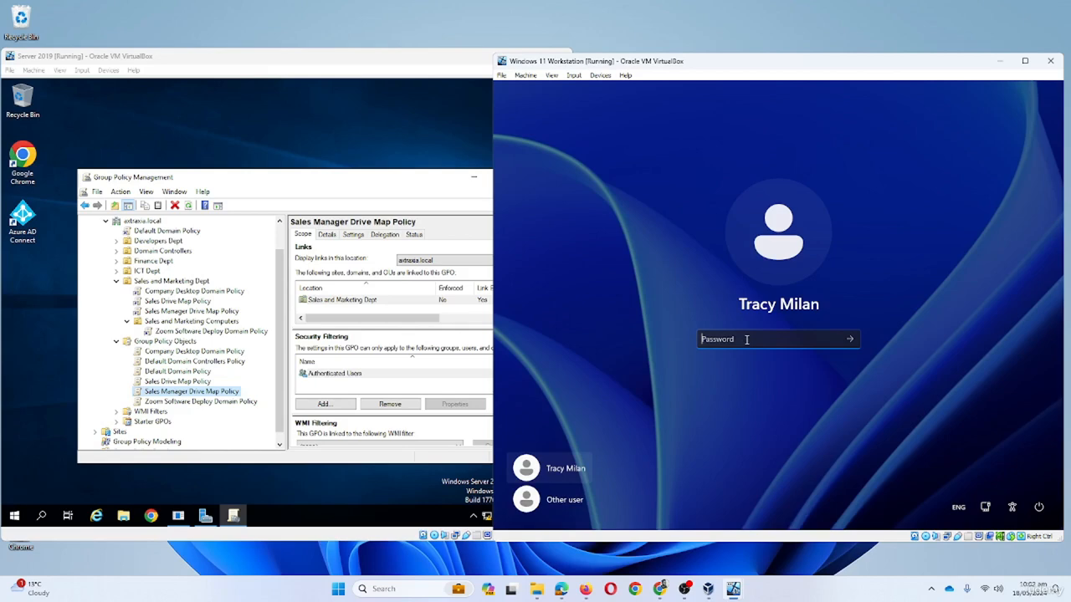
{"action": "type", "text": "Pa$$w0rd"}
{"action": "key", "text": "Return"}
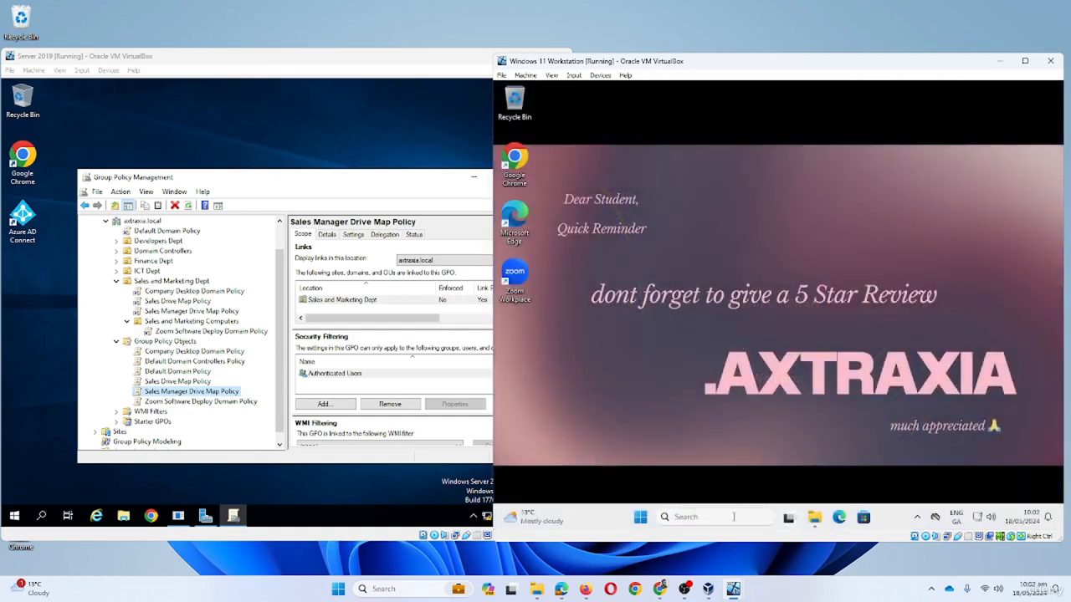
{"action": "left_click", "coordinate": [815, 518]}
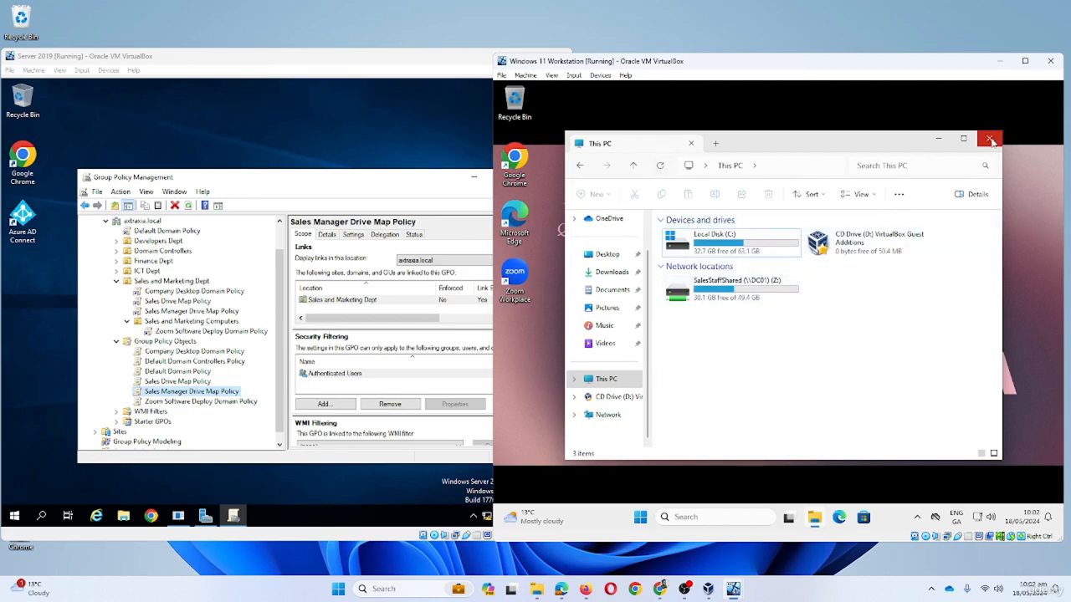
- Replace the 'control Panel' search with cmd and launch Command Prompt
{"action": "left_click", "coordinate": [727, 516]}
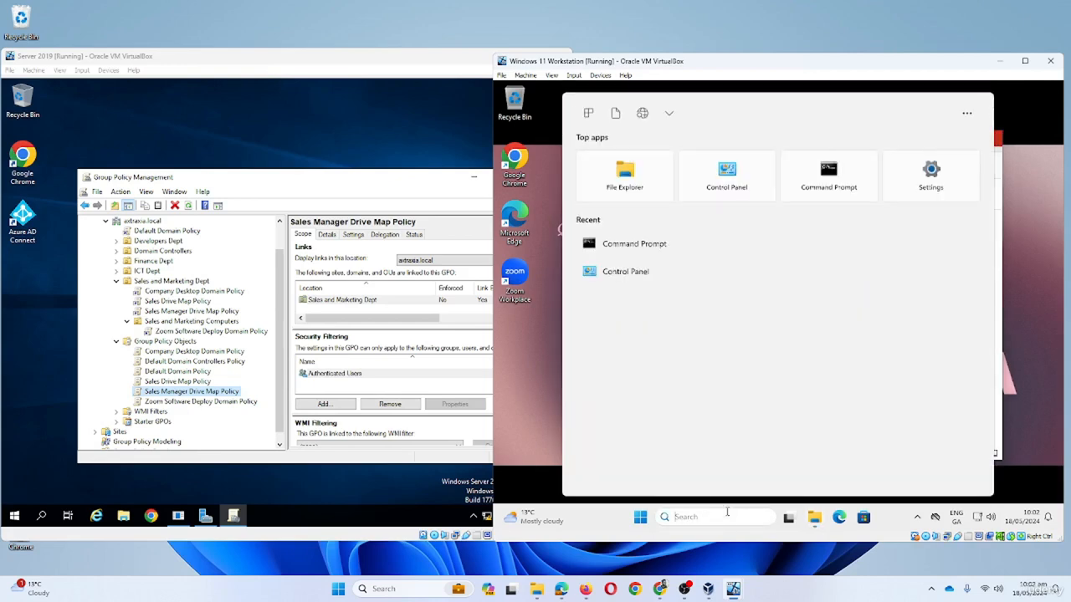
{"action": "type", "text": "control Panel"}
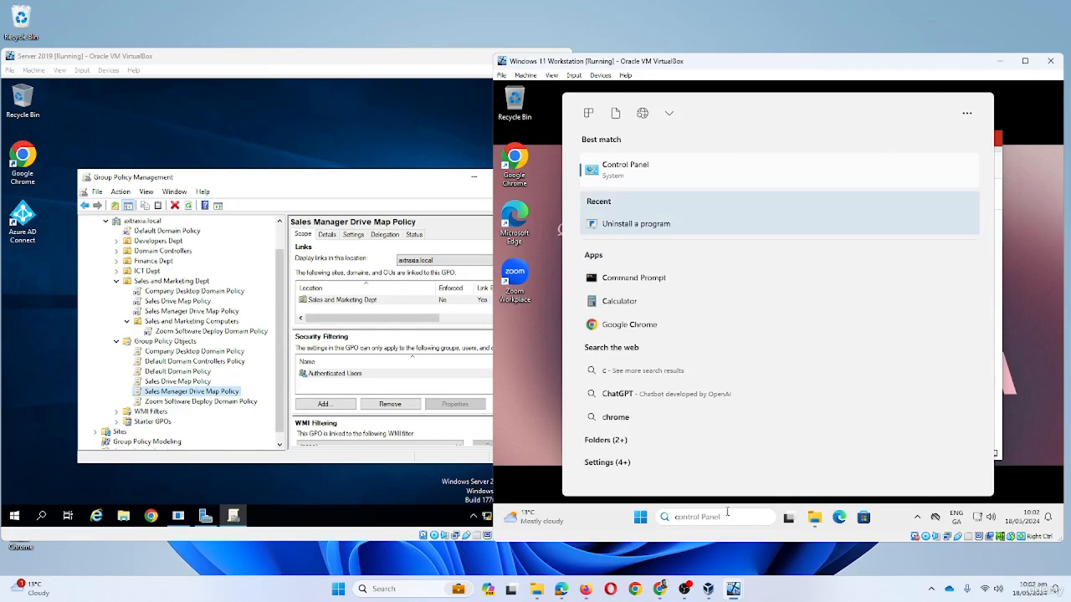
{"action": "key", "text": "ctrl+a"}
{"action": "type", "text": "cmd"}
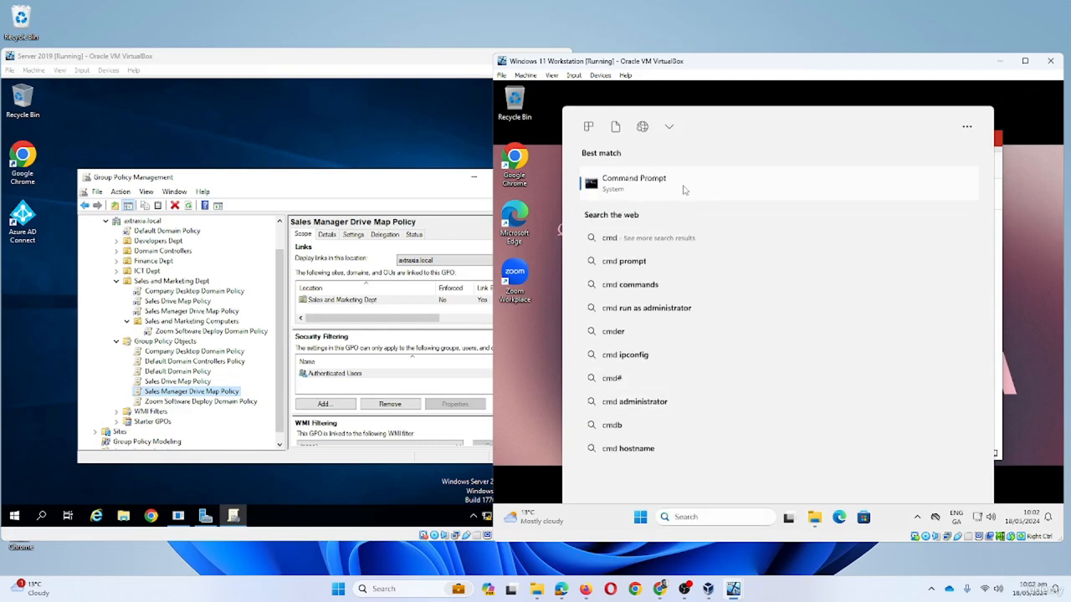
{"action": "left_click", "coordinate": [684, 190]}
- Run gpupdate /force in Command Prompt, then run logoff to sign out
{"action": "type", "text": "gp"}
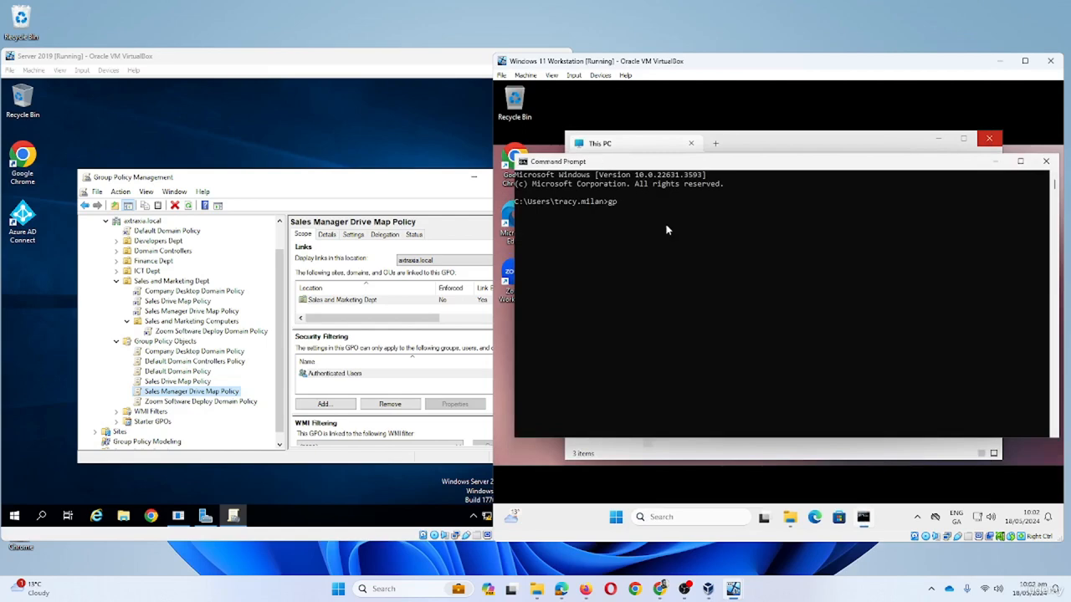
{"action": "type", "text": "update /force"}
{"action": "key", "text": "Return"}
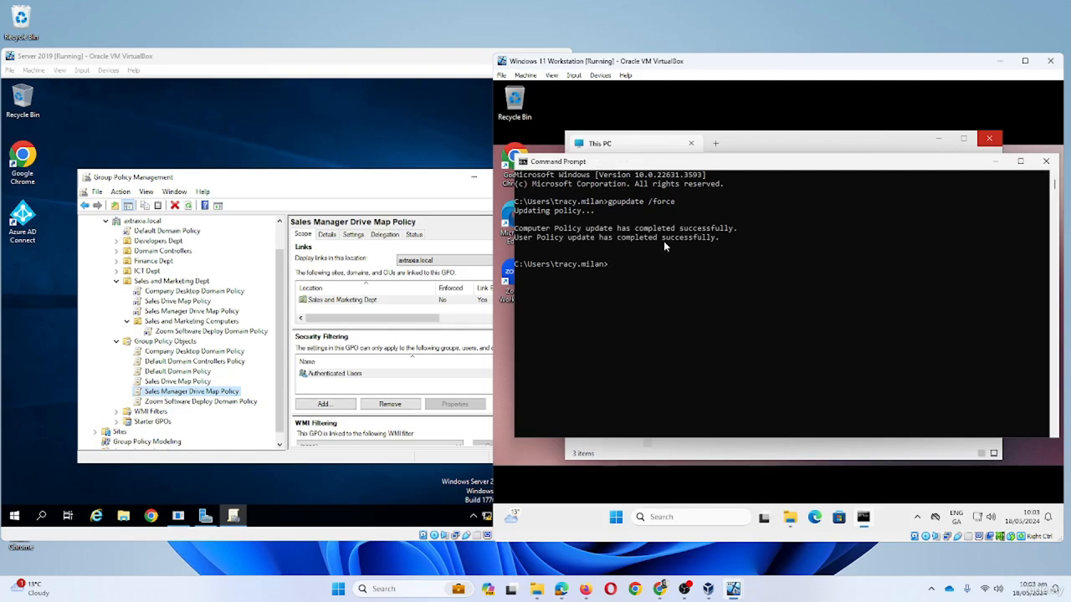
{"action": "type", "text": "logoff"}
{"action": "key", "text": "Return"}
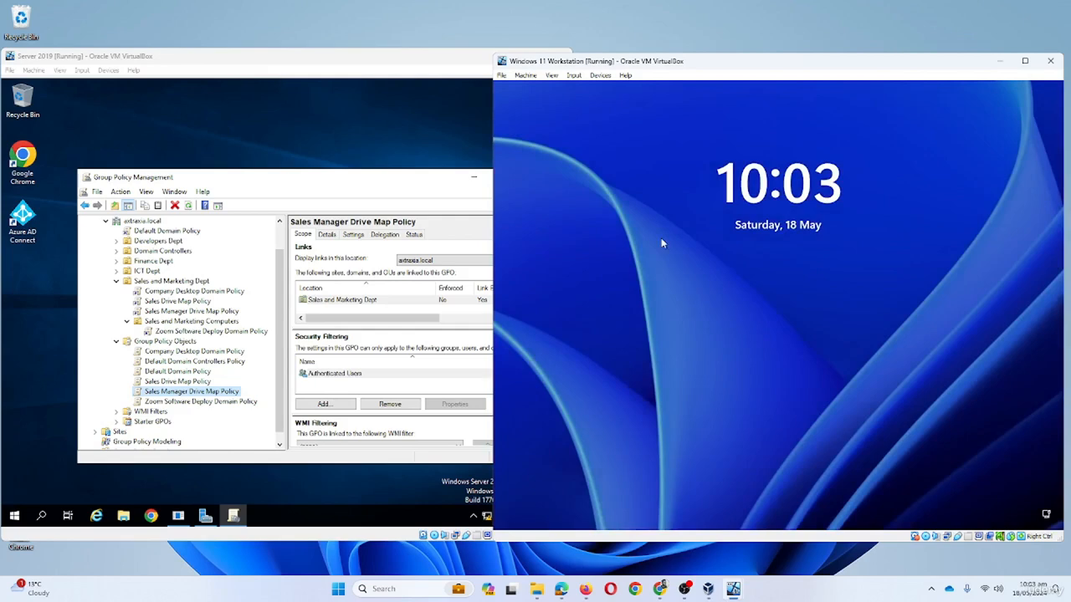
- Sign back in with the password, check This PC's drives, then sign out via Start account options
{"action": "left_click", "coordinate": [691, 279]}
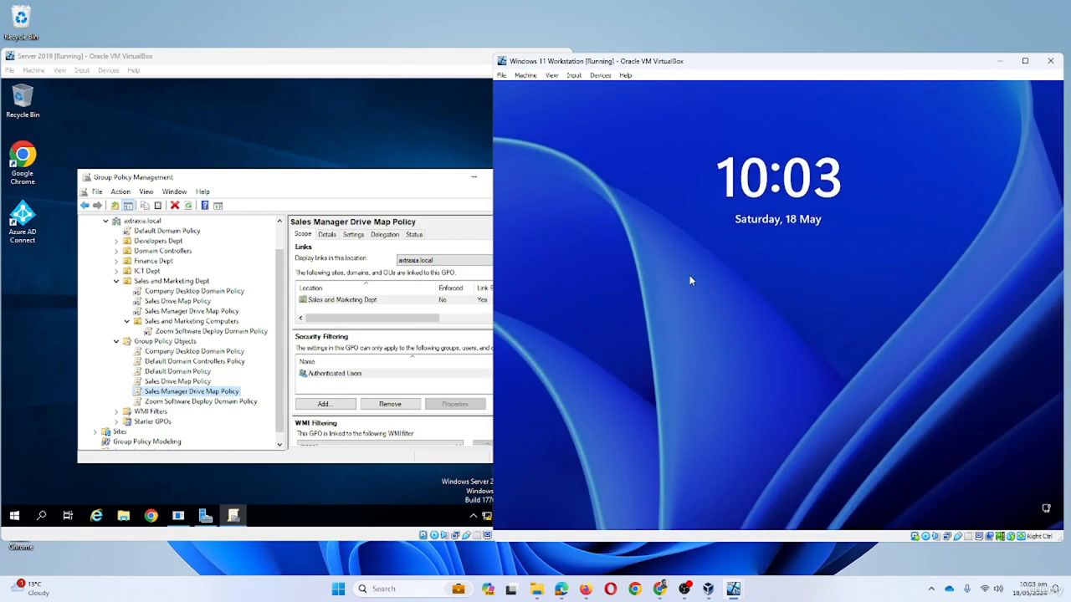
{"action": "type", "text": "•"}
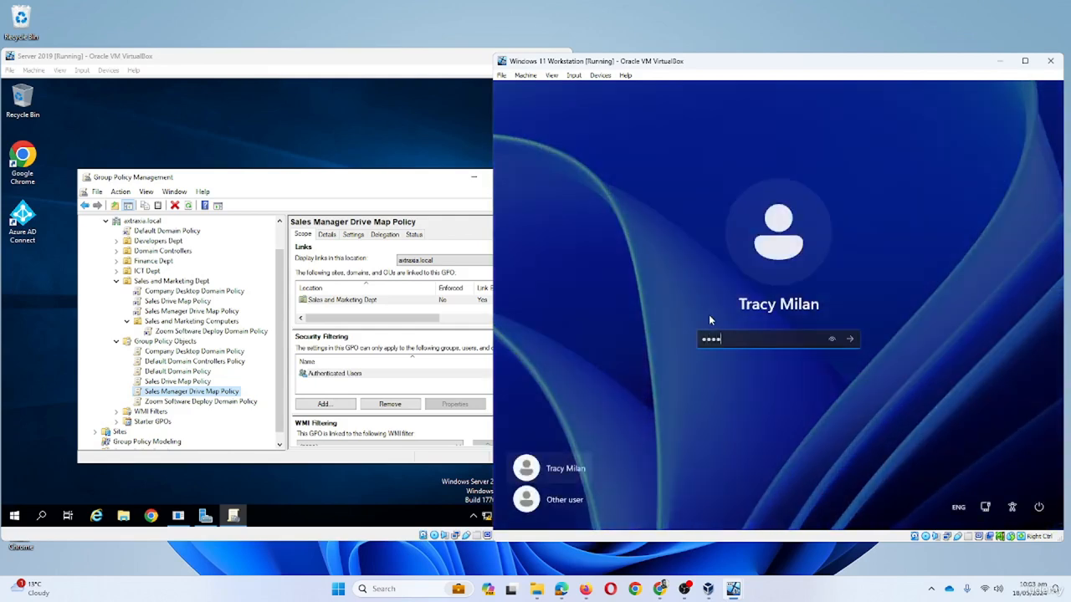
{"action": "key", "text": "Return"}
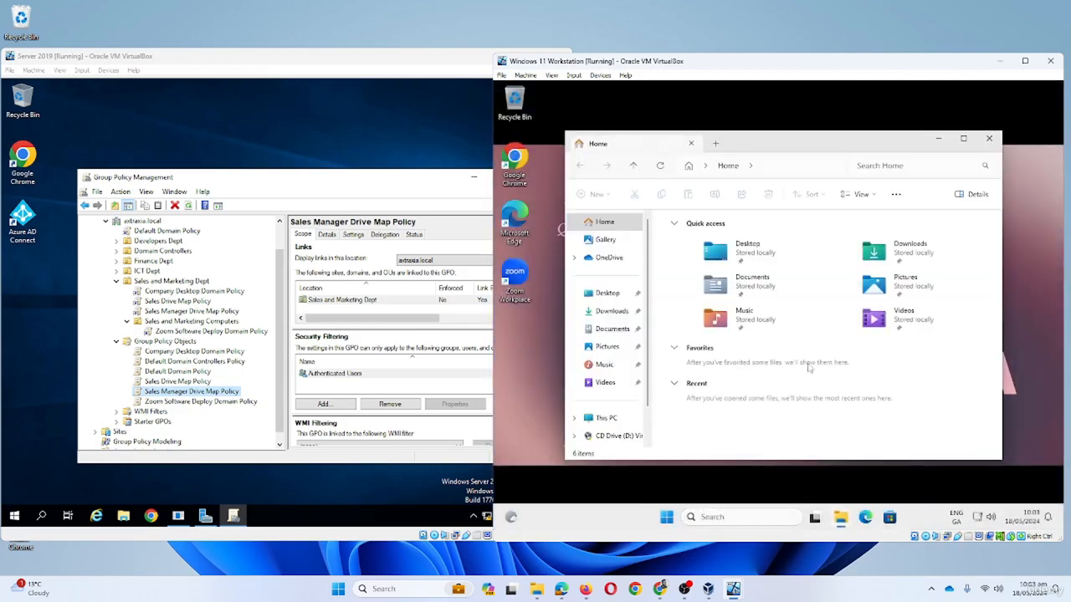
{"action": "left_click", "coordinate": [607, 418]}
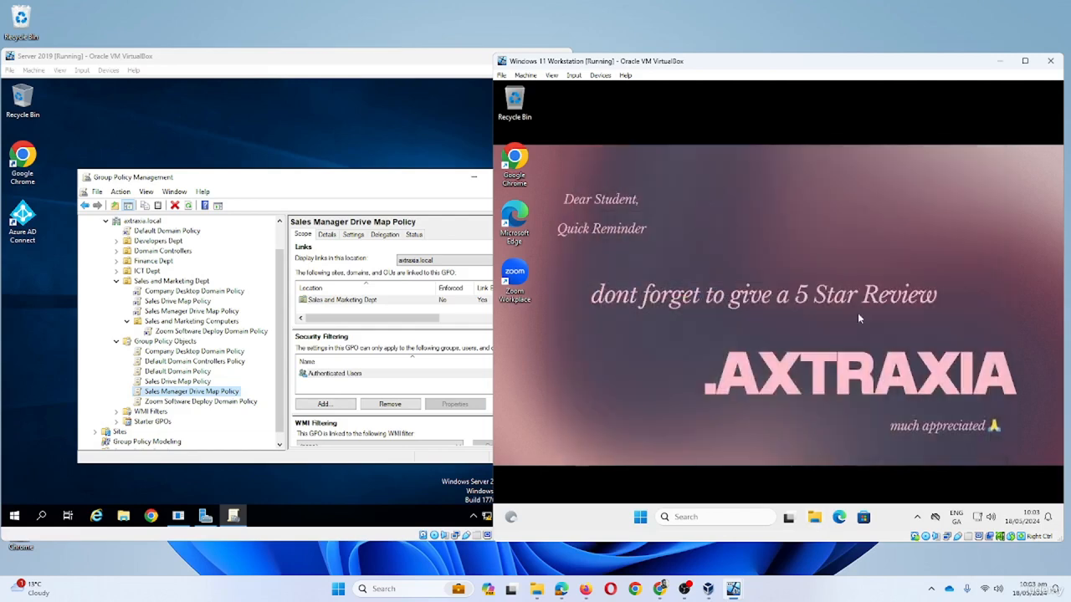
{"action": "left_click", "coordinate": [640, 517]}
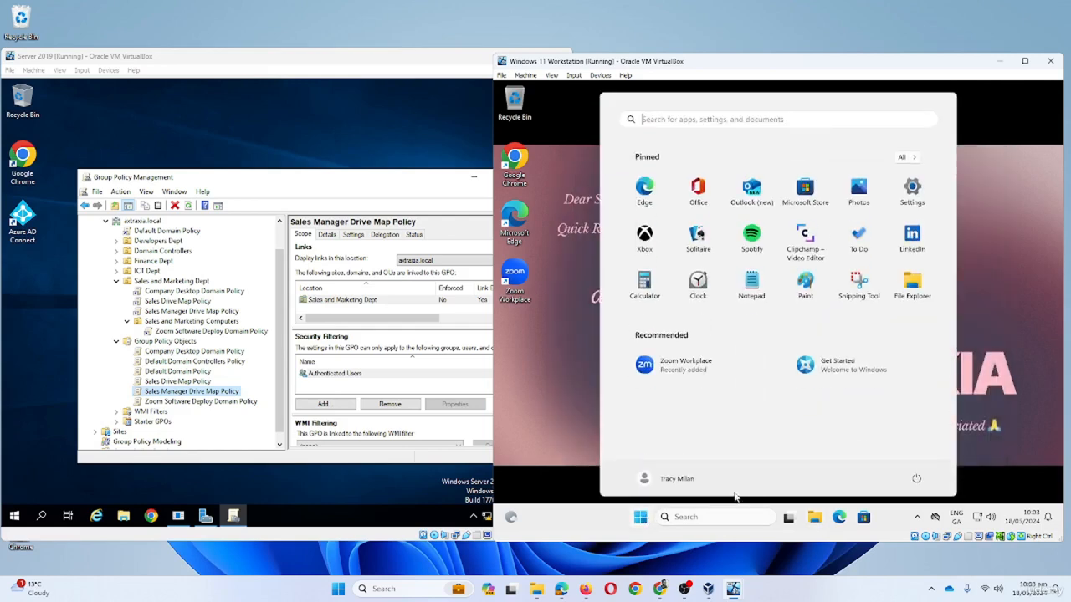
{"action": "left_click", "coordinate": [680, 480]}
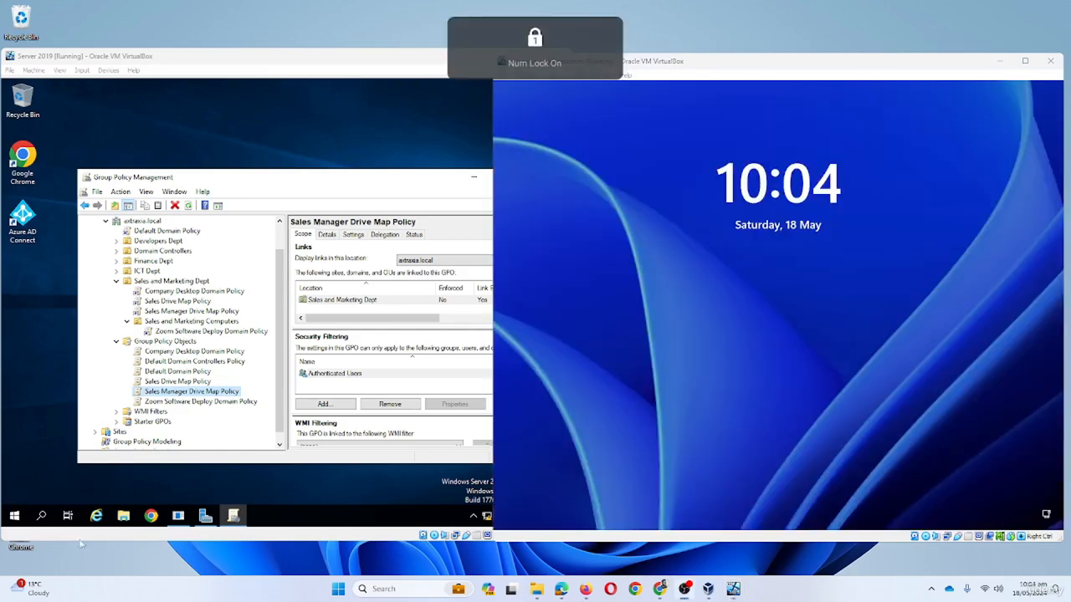
- Sign in as Other user with the sales manager's user name and account password
{"action": "left_click", "coordinate": [684, 401]}
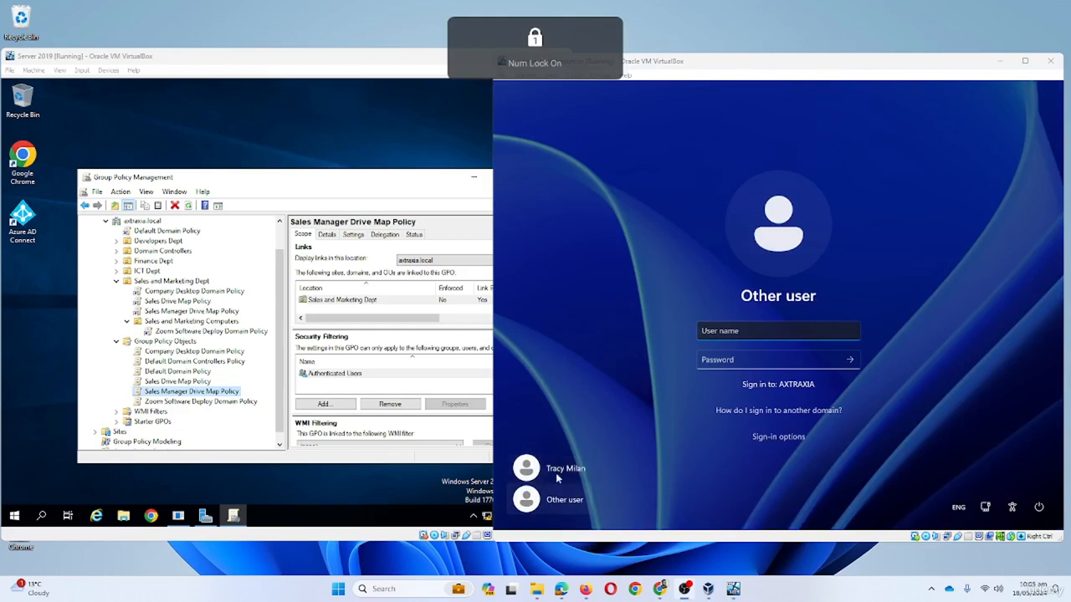
{"action": "left_click", "coordinate": [730, 333]}
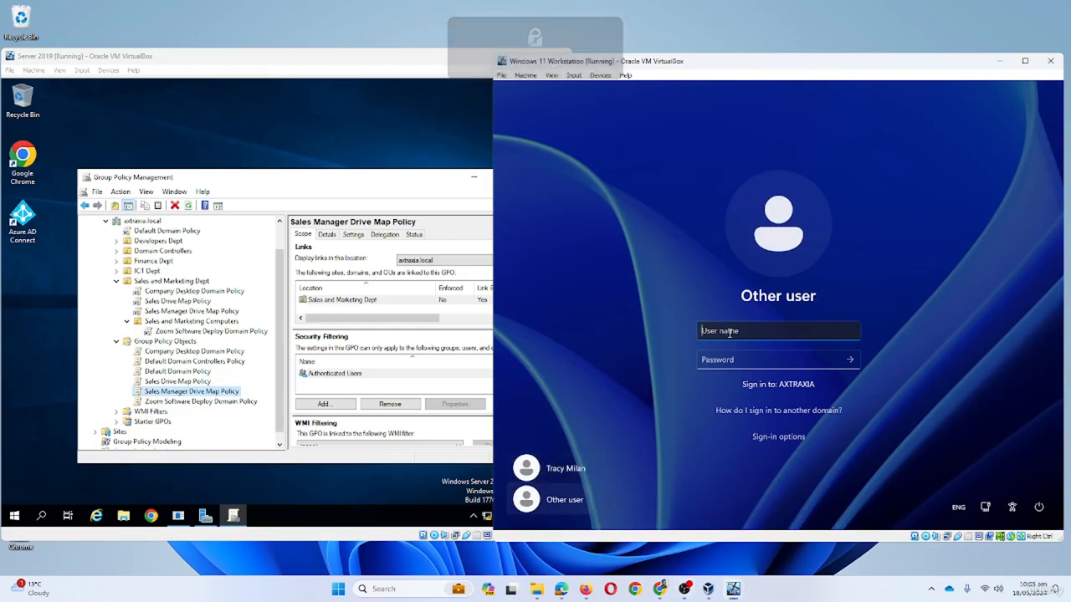
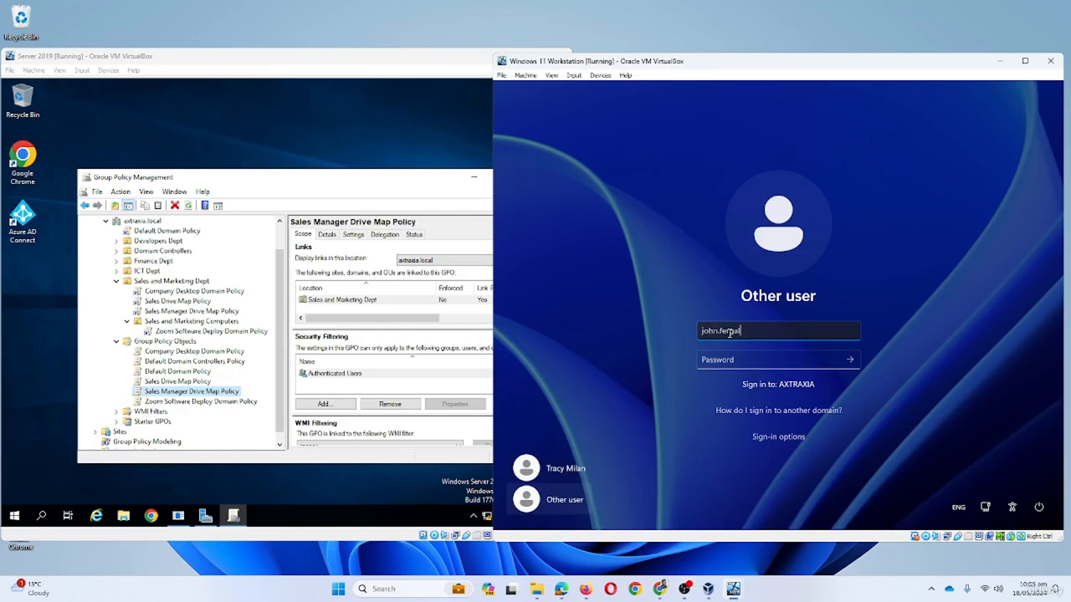
{"action": "key", "text": "Tab"}
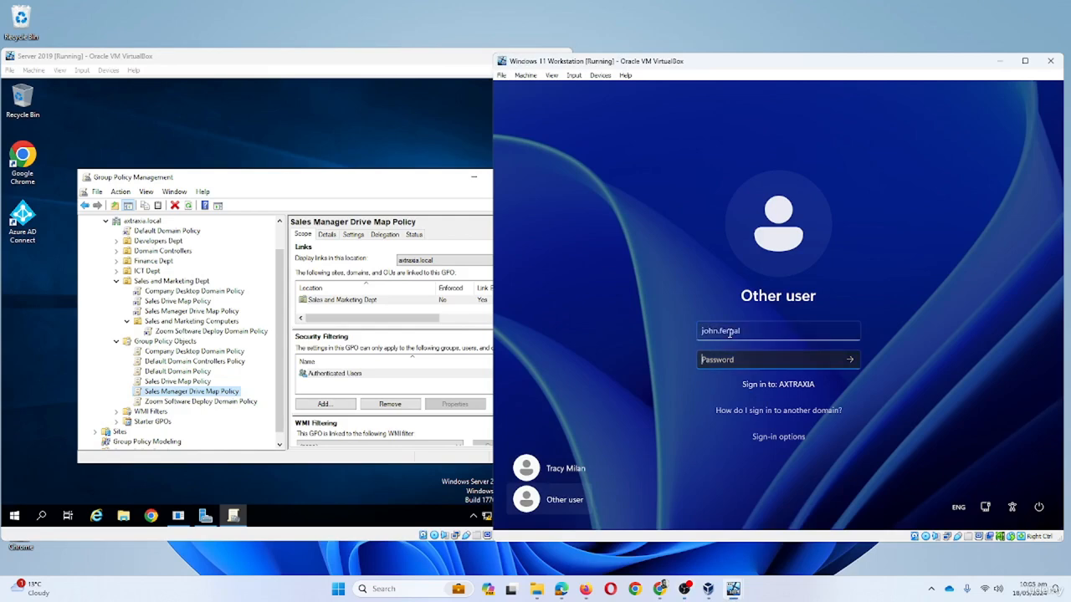
{"action": "type", "text": "********"}
{"action": "key", "text": "Return"}
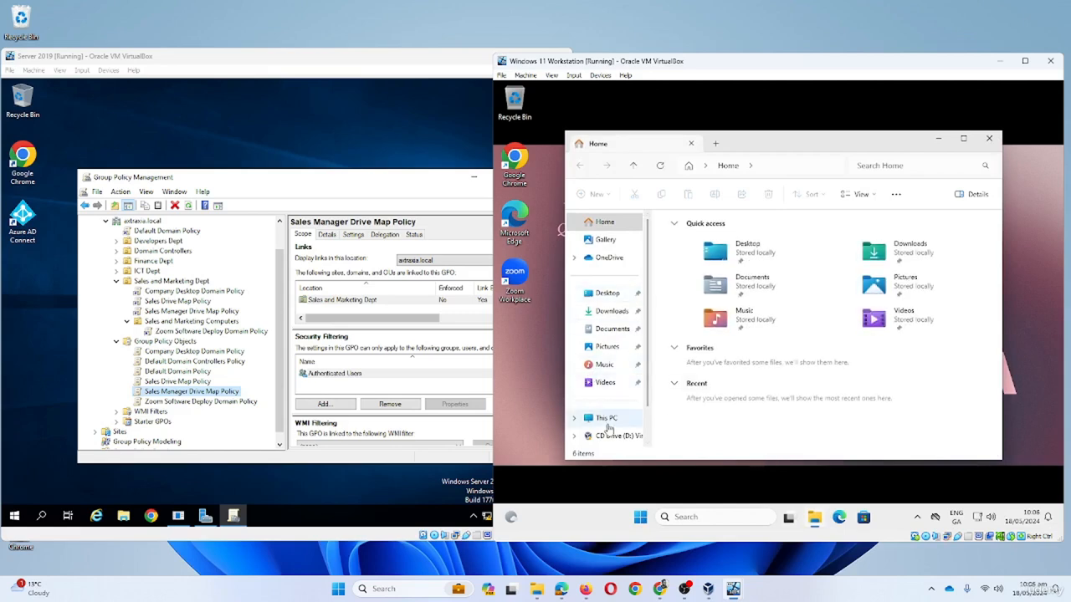
- Check This PC, then run gpupdate /force in Command Prompt and log off
{"action": "left_click", "coordinate": [608, 423]}
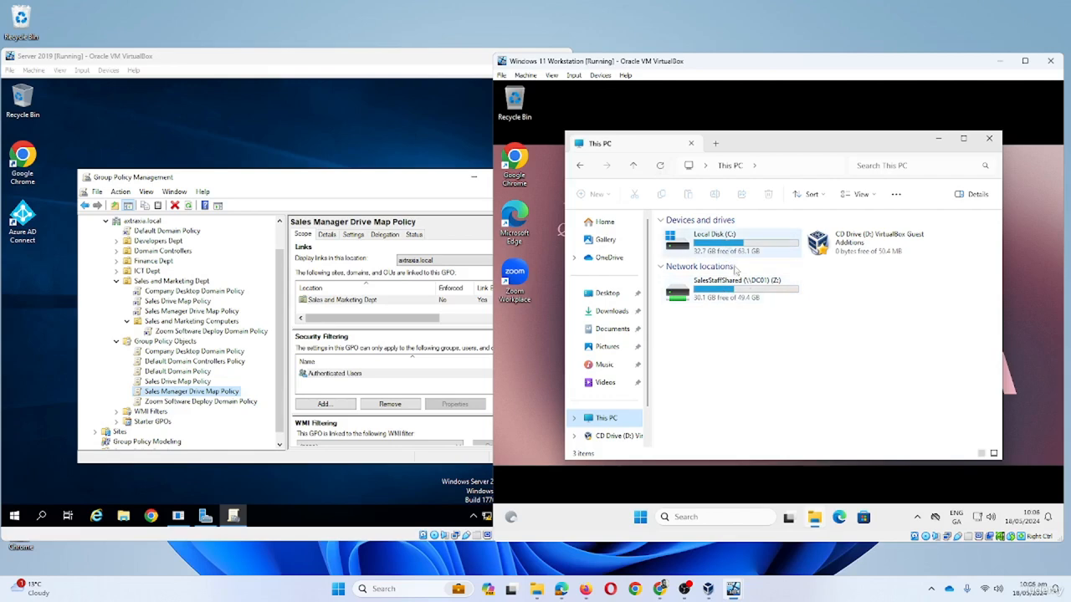
{"action": "left_click", "coordinate": [719, 518]}
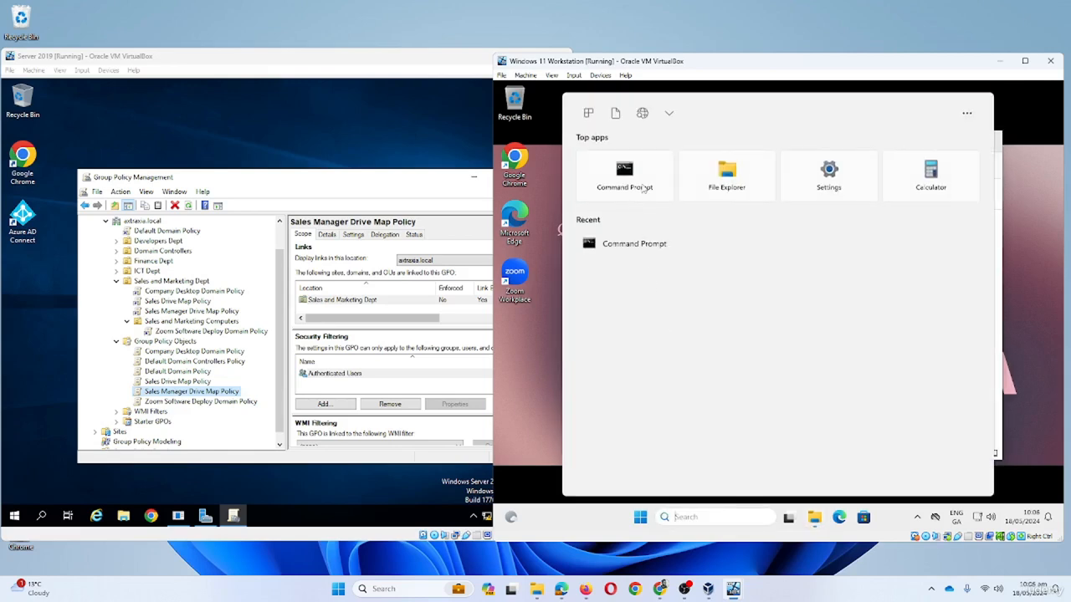
{"action": "left_click", "coordinate": [643, 189]}
{"action": "left_click_drag", "start_coordinate": [672, 202], "coordinate": [674, 199]}
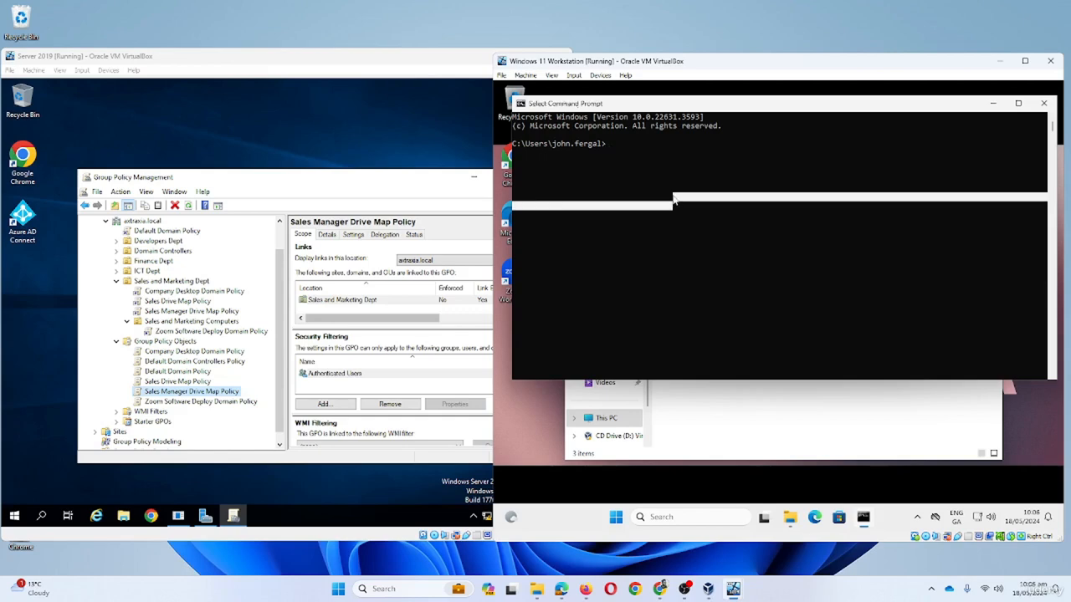
{"action": "type", "text": "gp"}
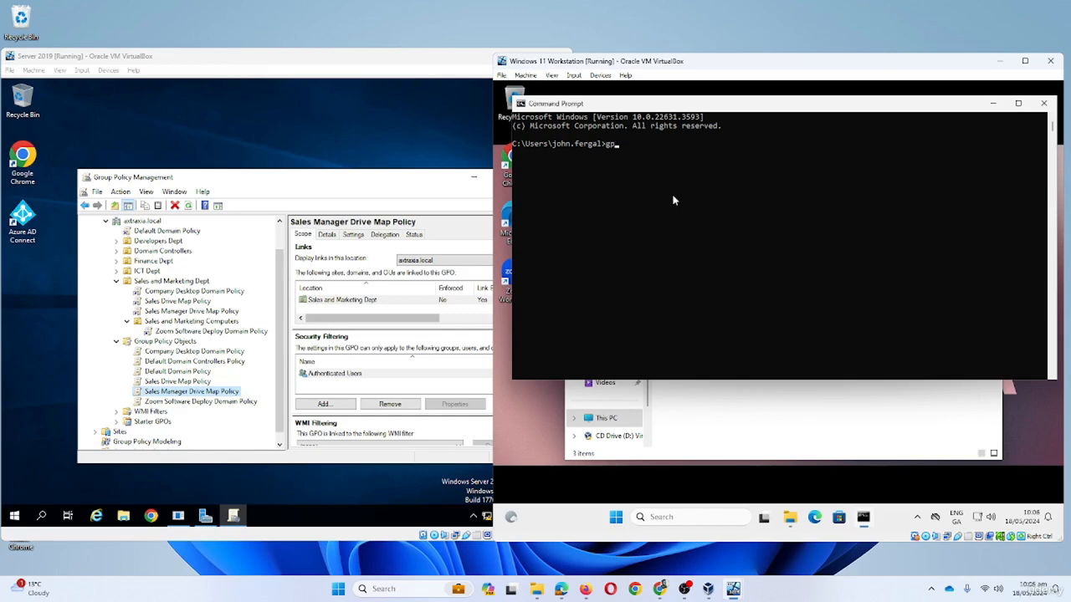
{"action": "type", "text": "update /force"}
{"action": "key", "text": "Return"}
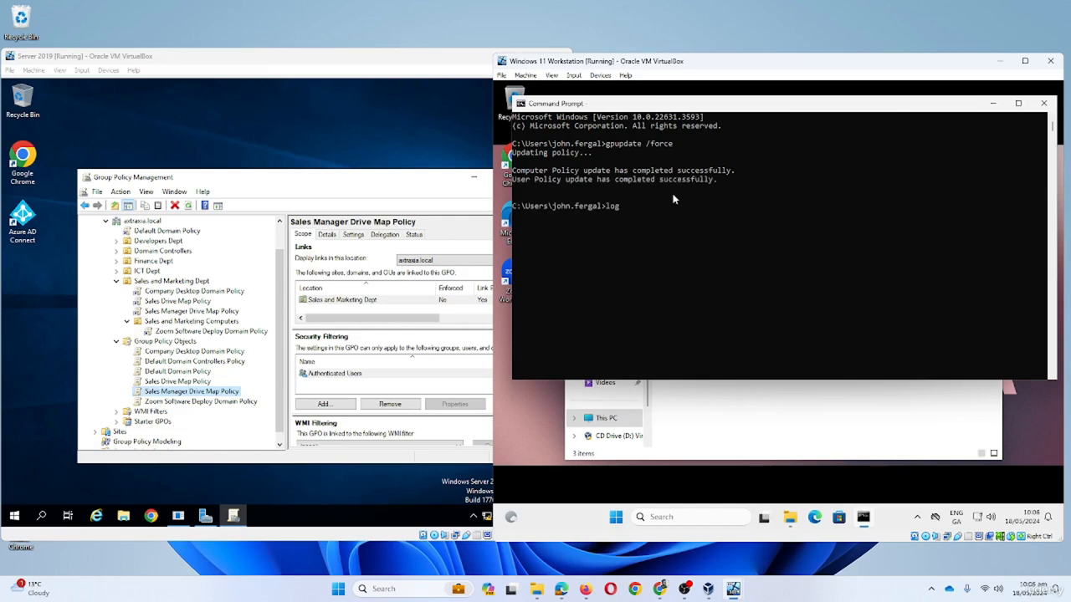
{"action": "key", "text": "Return"}
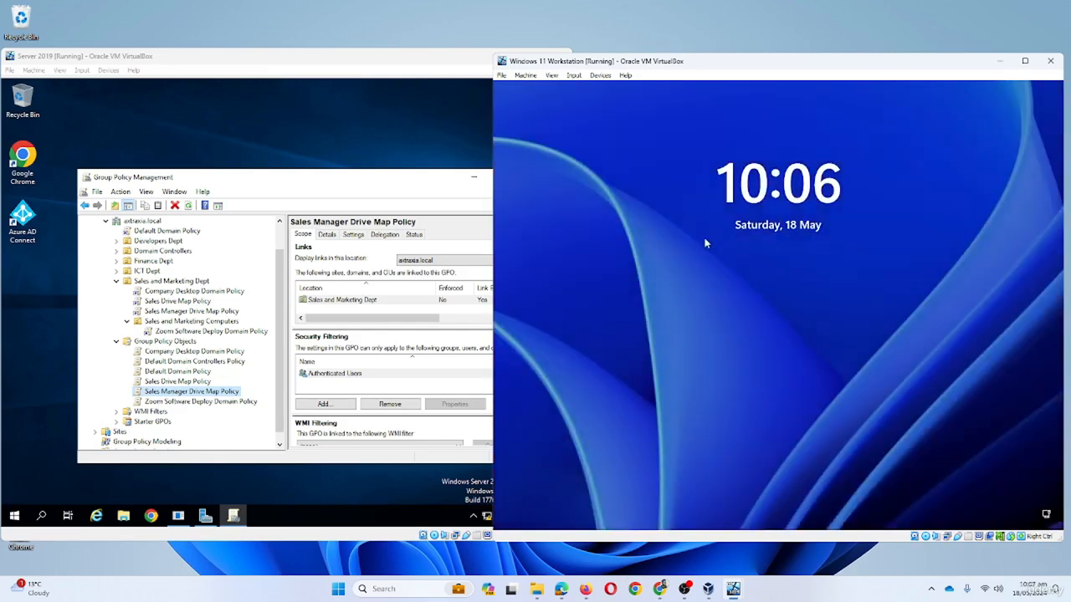
- Sign the sales manager back in and open This PC, now showing SalesAdmin (K:) beside SalesStaffShared (Z:)
{"action": "left_click", "coordinate": [760, 259]}
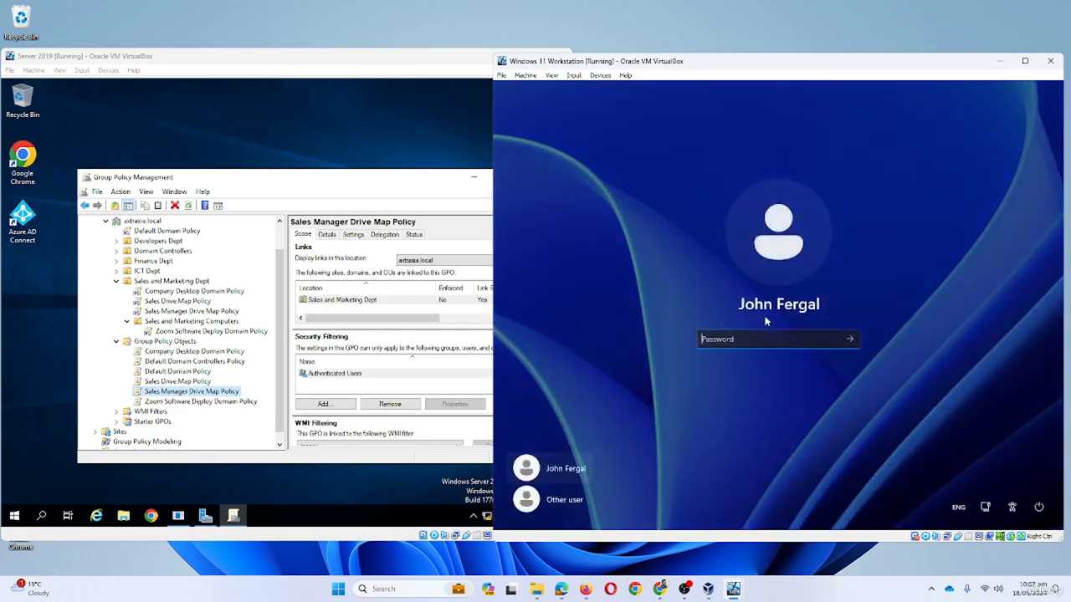
{"action": "type", "text": "••••••••"}
{"action": "key", "text": "Return"}
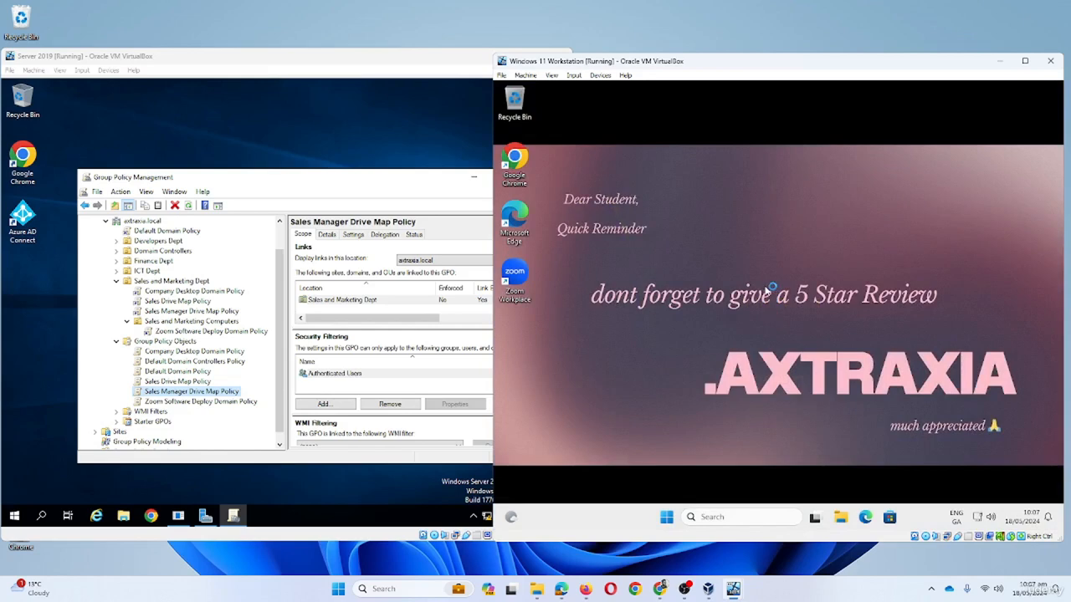
{"action": "left_click", "coordinate": [835, 519]}
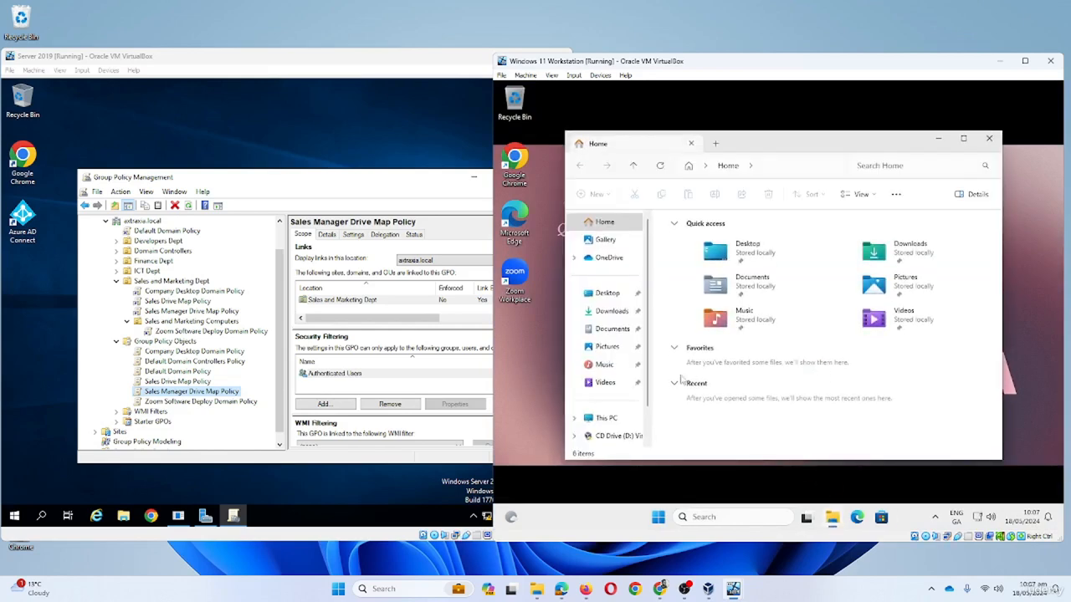
{"action": "left_click", "coordinate": [607, 417]}
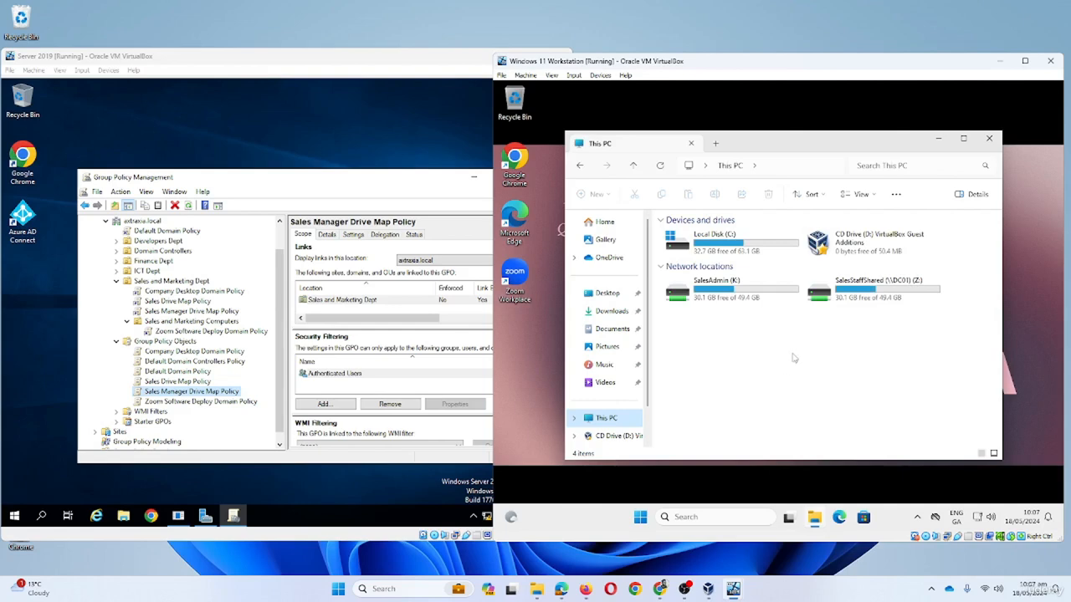